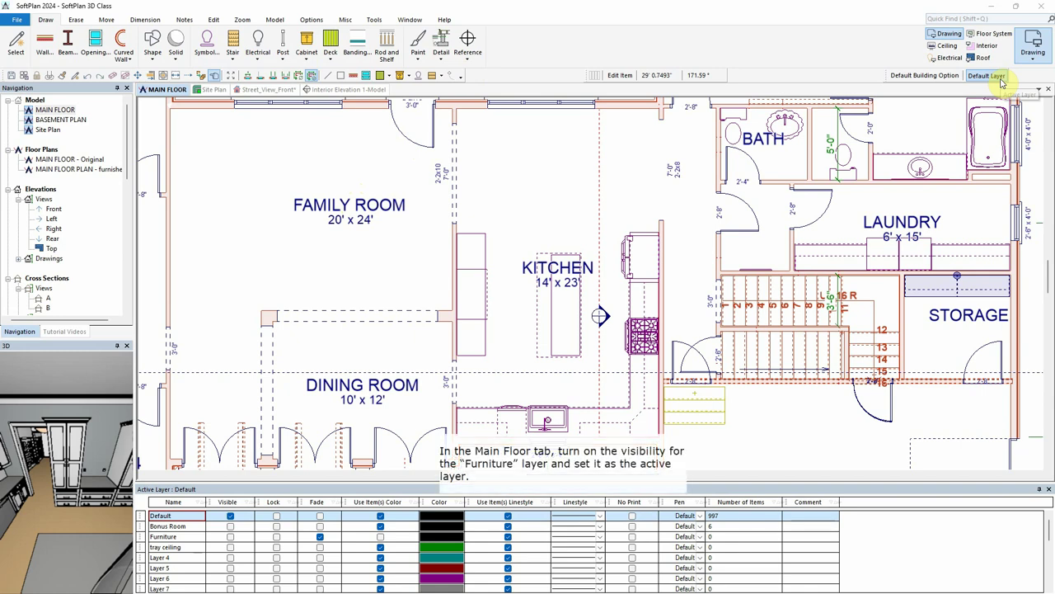
# Turn on visibility for the Furniture layer in the layer list
pyautogui.click(231, 540)
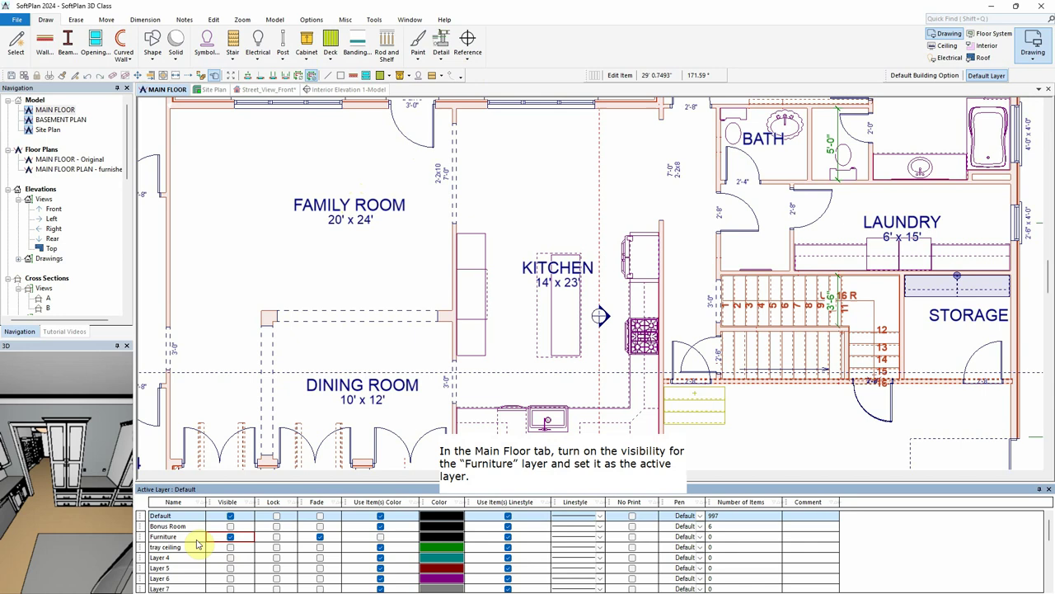
# Make Furniture active, place a metal-base wood-top table in the eating area, then reopen the library for chair 55
pyautogui.click(197, 542)
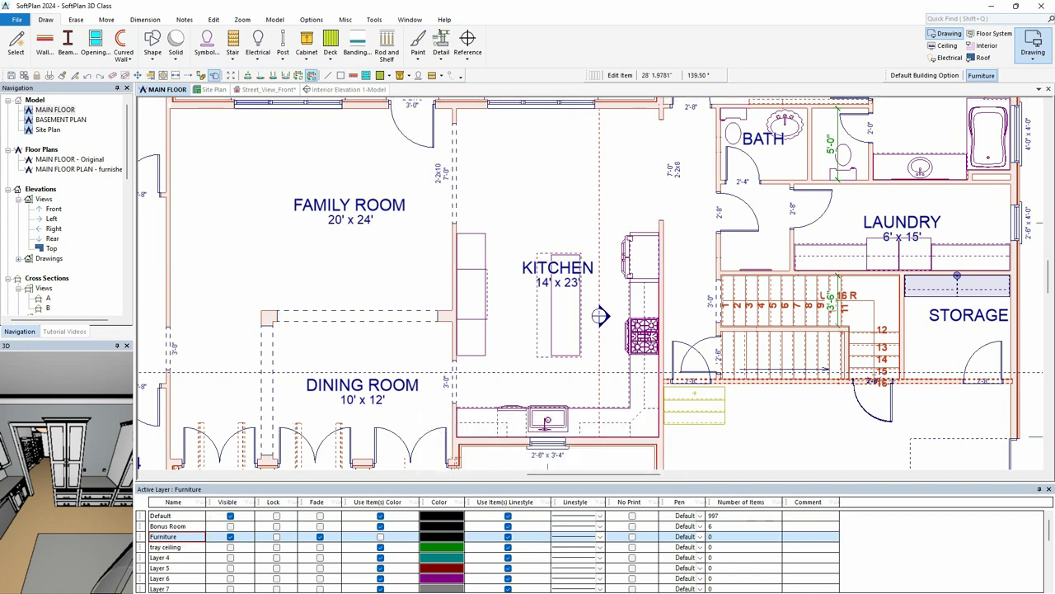
pyautogui.click(206, 42)
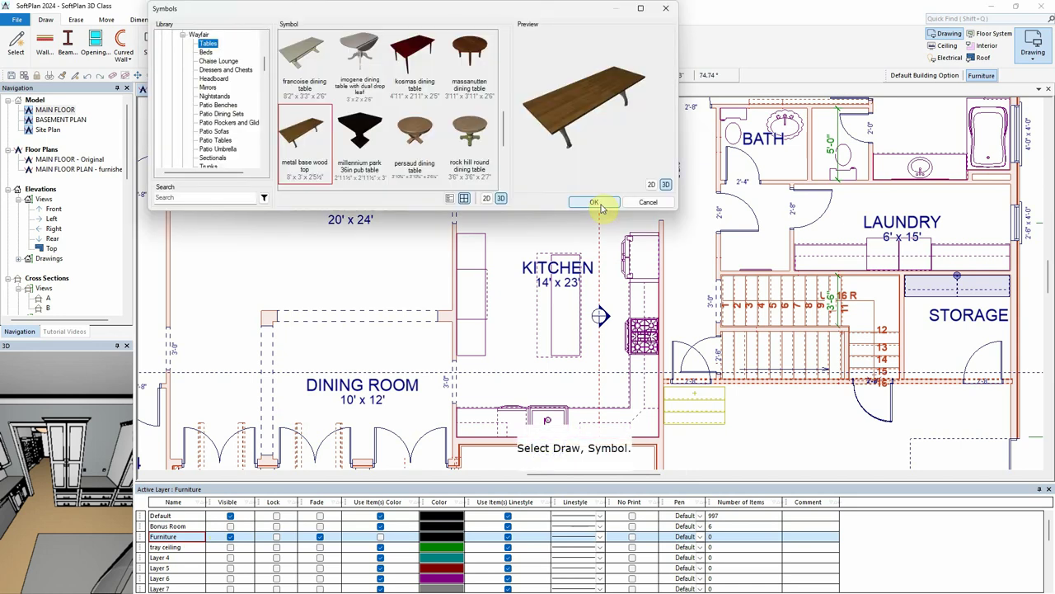
pyautogui.moveTo(561, 15); pyautogui.dragTo(719, 297)
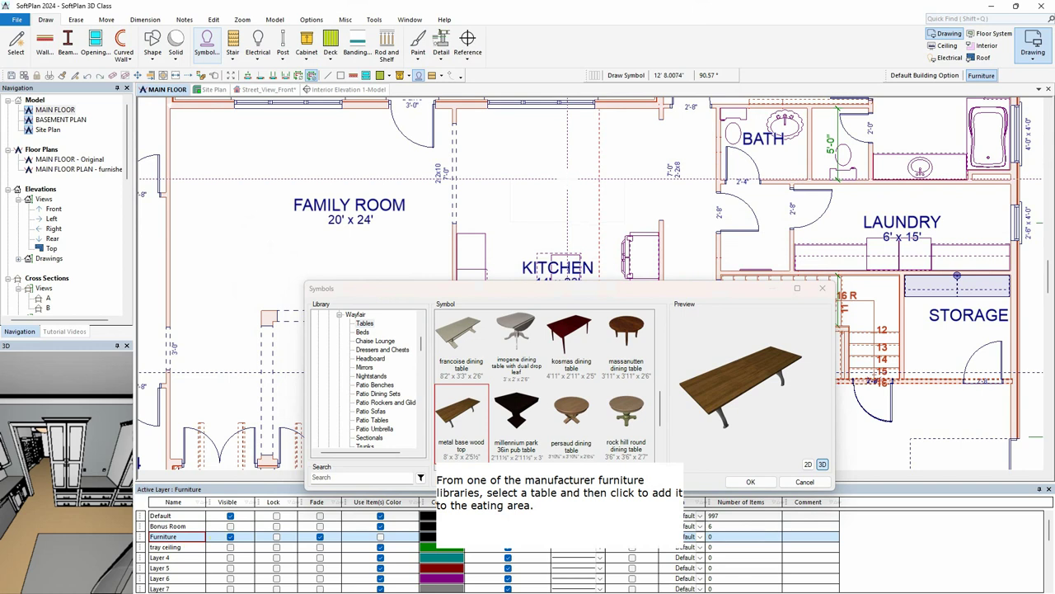
pyautogui.click(567, 137)
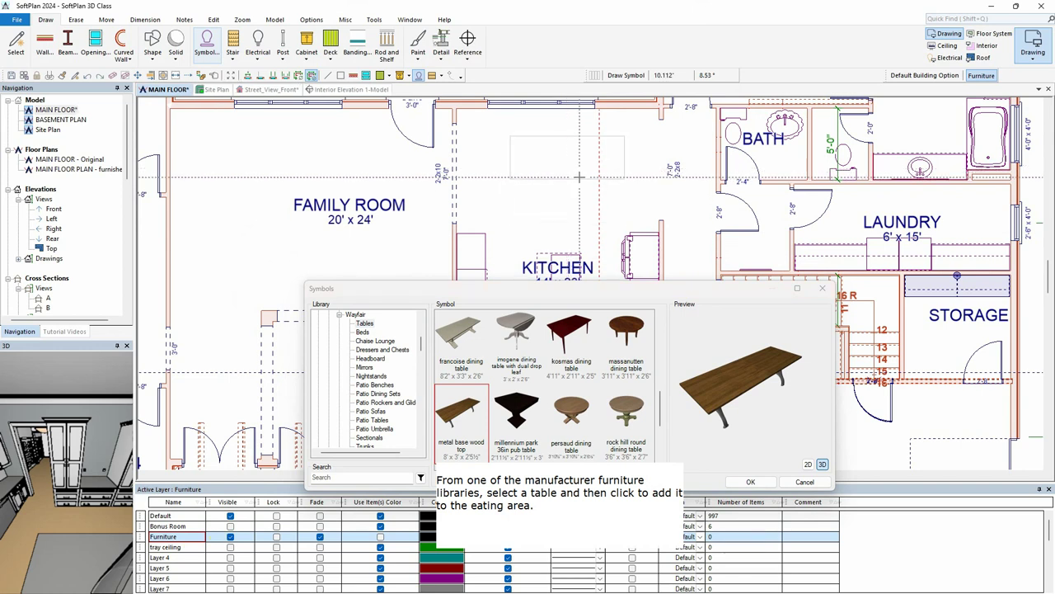
pyautogui.click(357, 458)
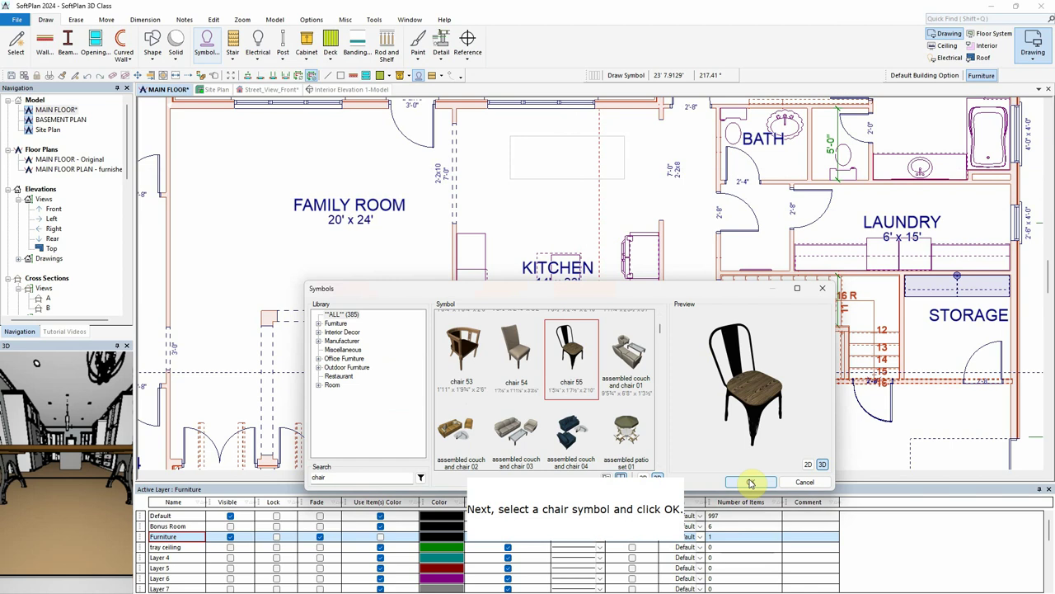
# Place chair 55 at the dining table's top-left corner
pyautogui.click(750, 482)
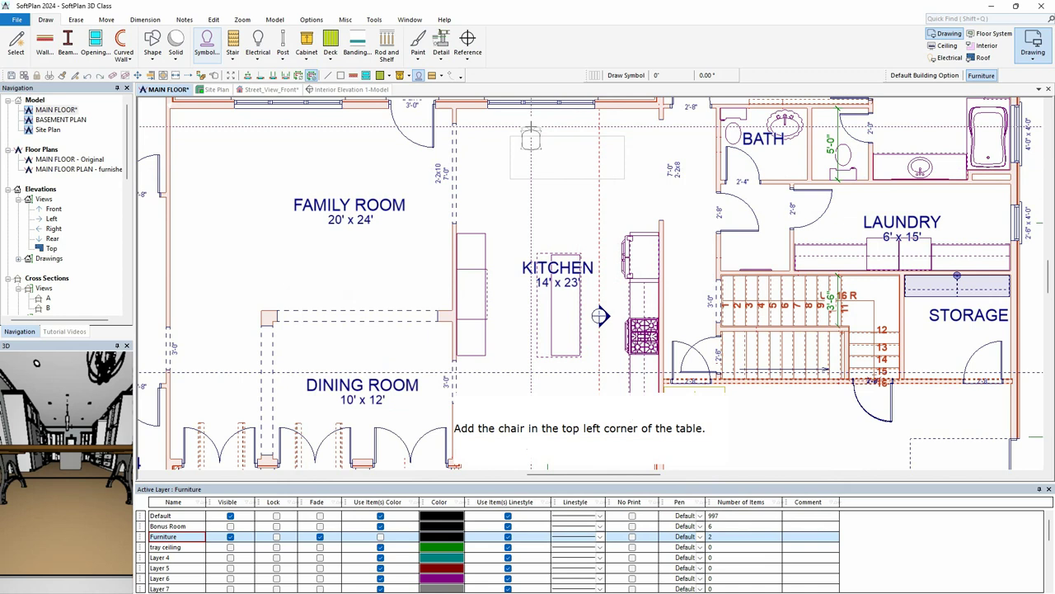
pyautogui.click(531, 136)
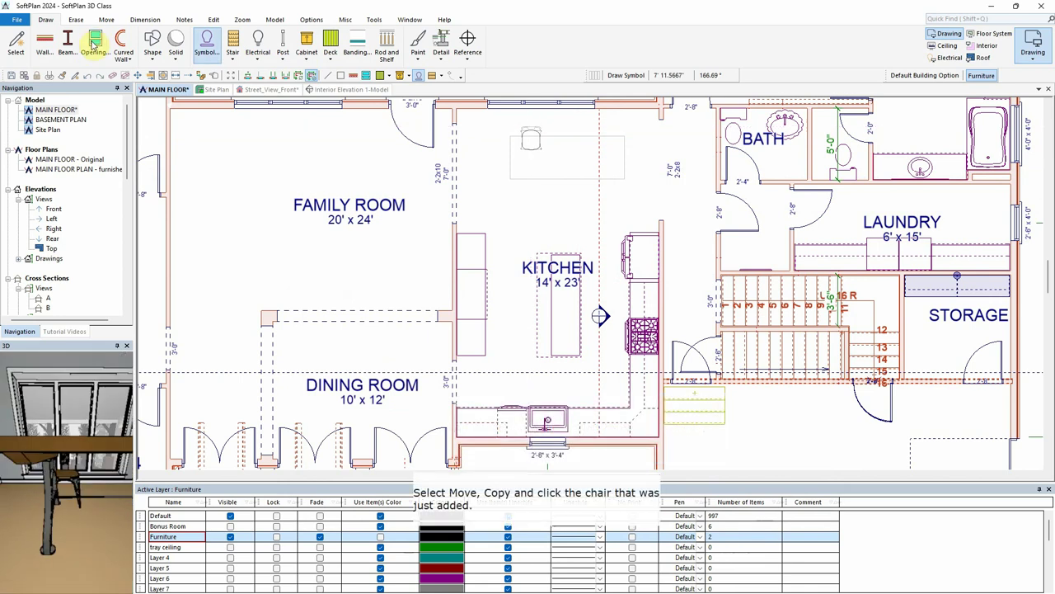
# Copy the chair twice to the right with Multiple Placement, forming three chairs along the table's top
pyautogui.click(107, 19)
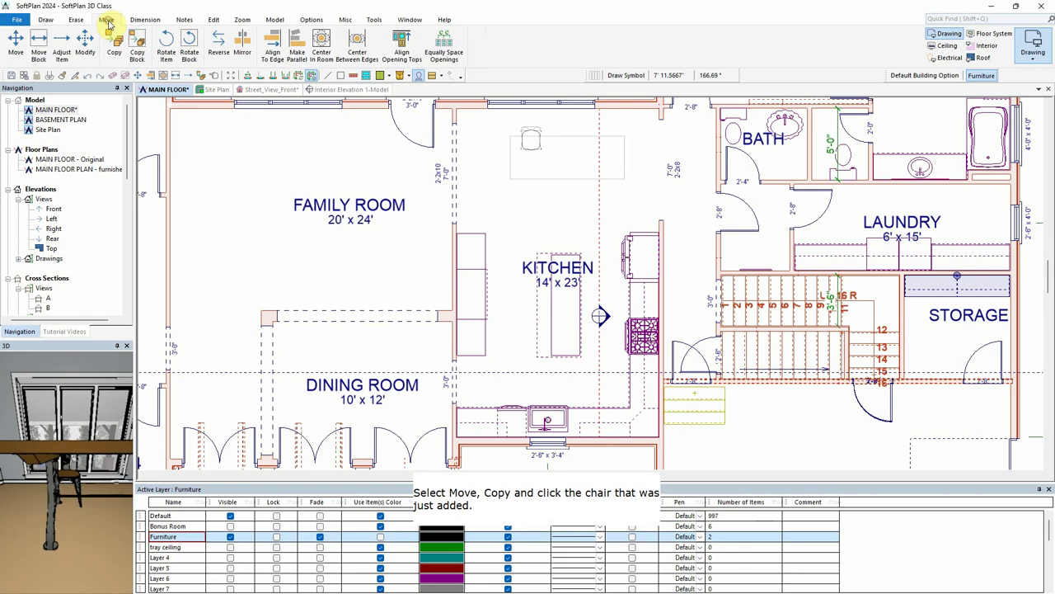
pyautogui.click(115, 43)
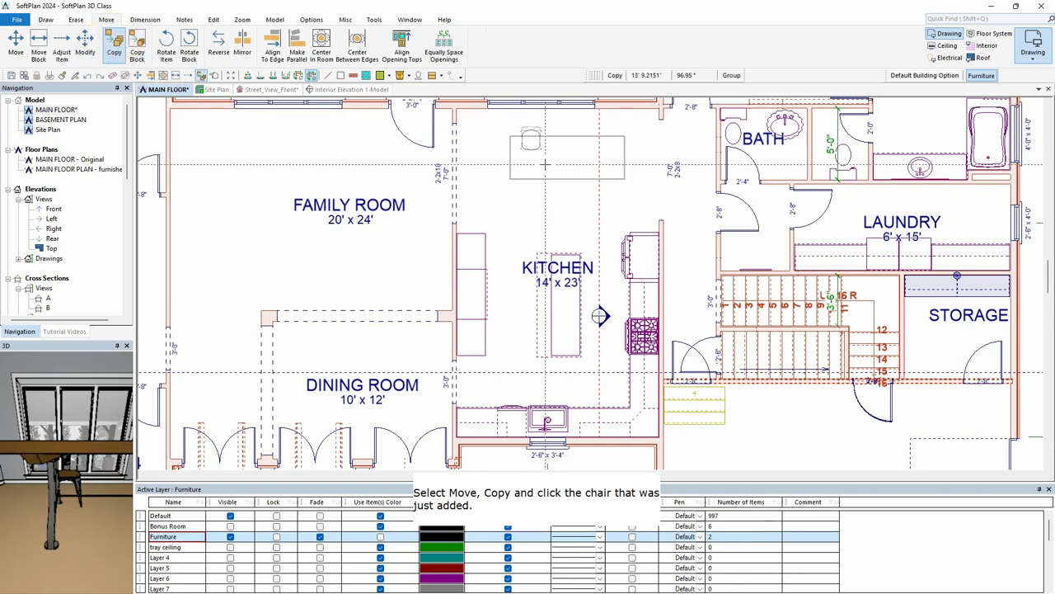
pyautogui.scroll(3, 577, 165)
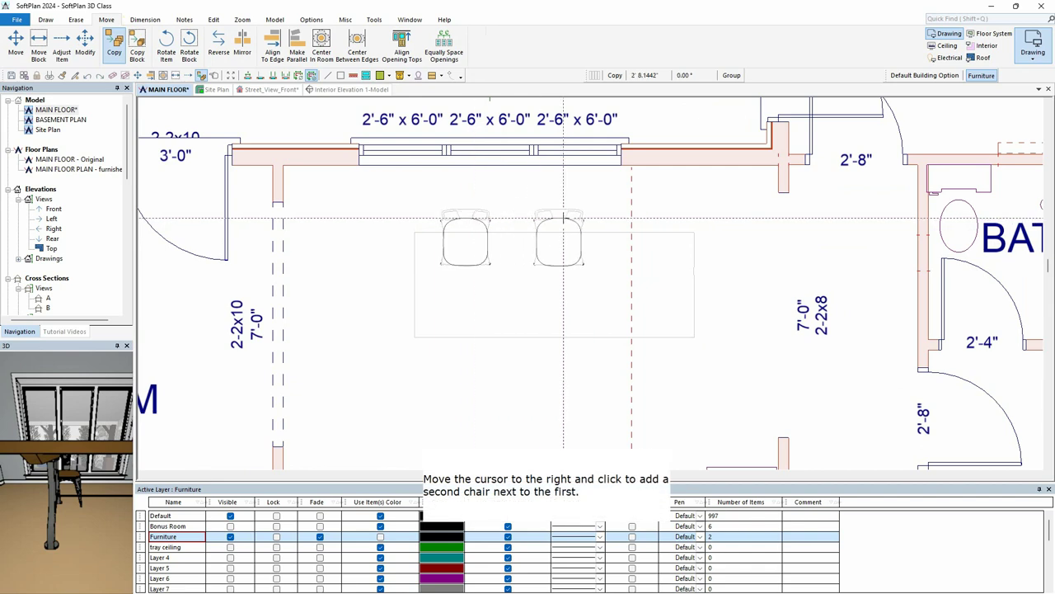
pyautogui.click(563, 219)
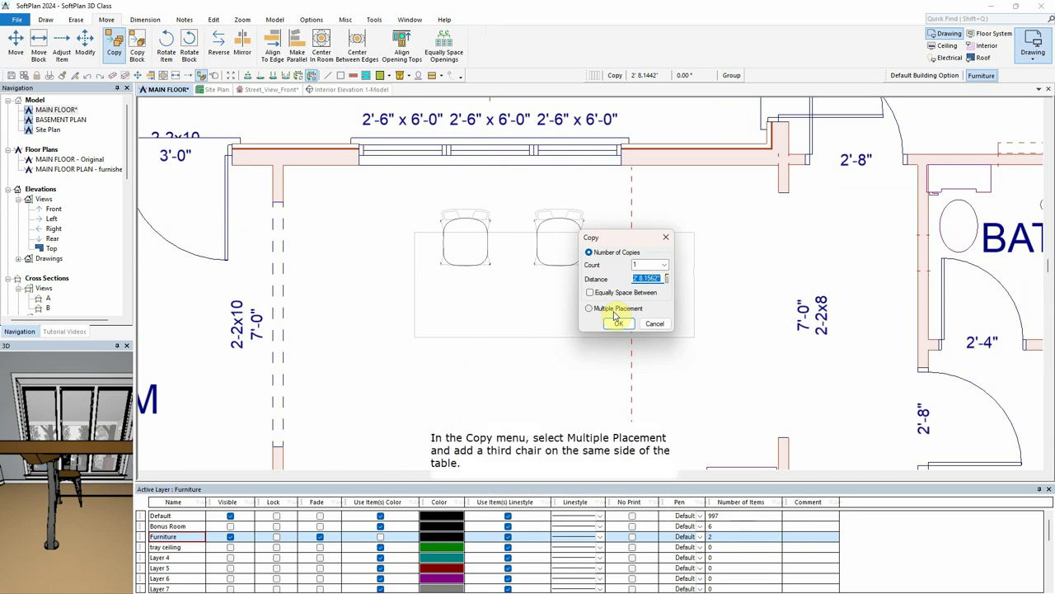
pyautogui.click(615, 308)
pyautogui.click(619, 324)
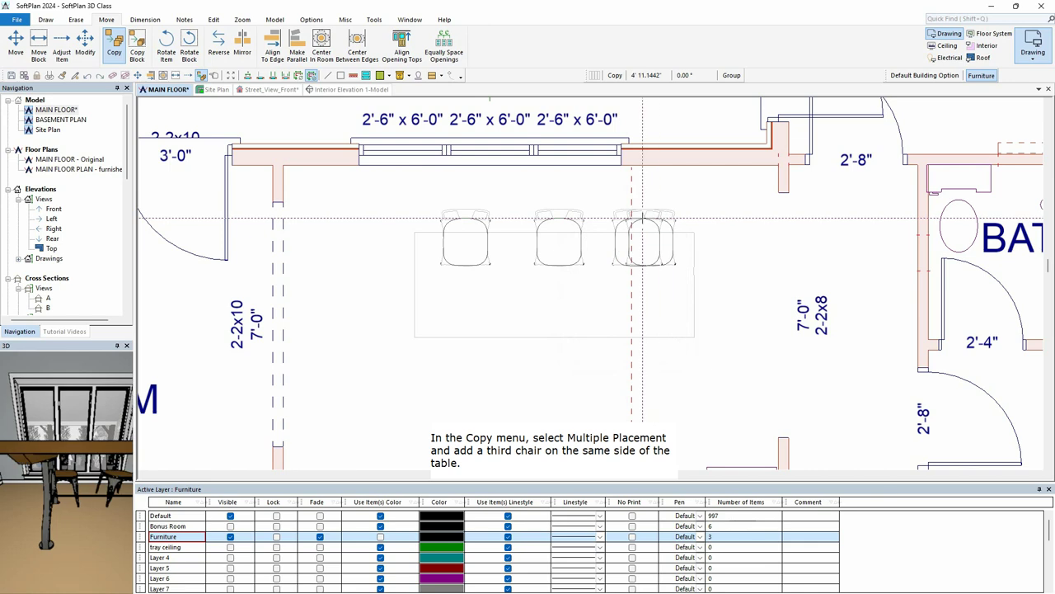
# Mirror the three top chairs across a horizontal line through the table onto its bottom side
pyautogui.click(241, 43)
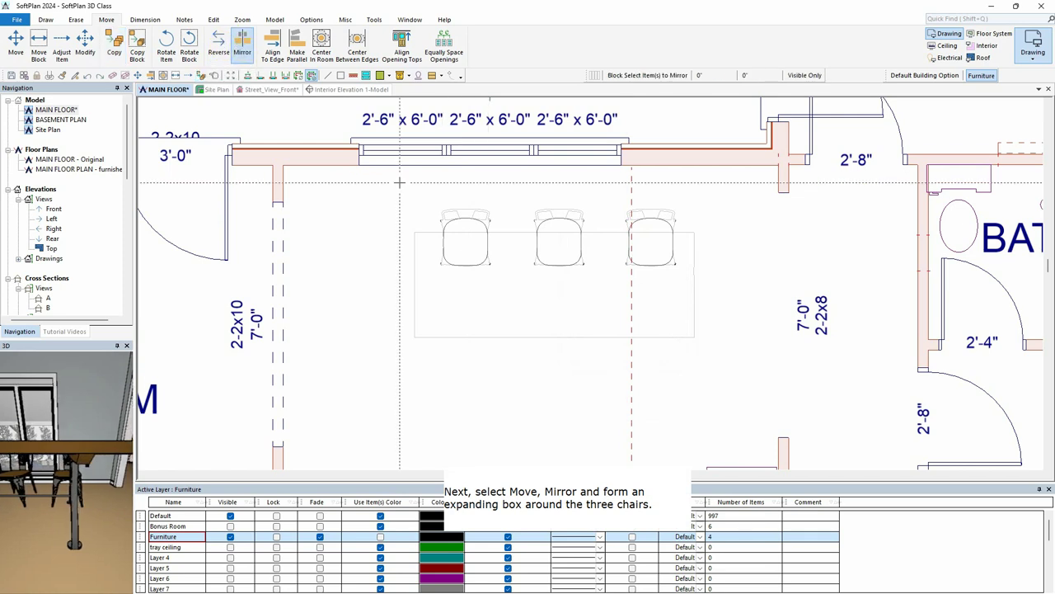
pyautogui.moveTo(399, 182); pyautogui.dragTo(717, 279)
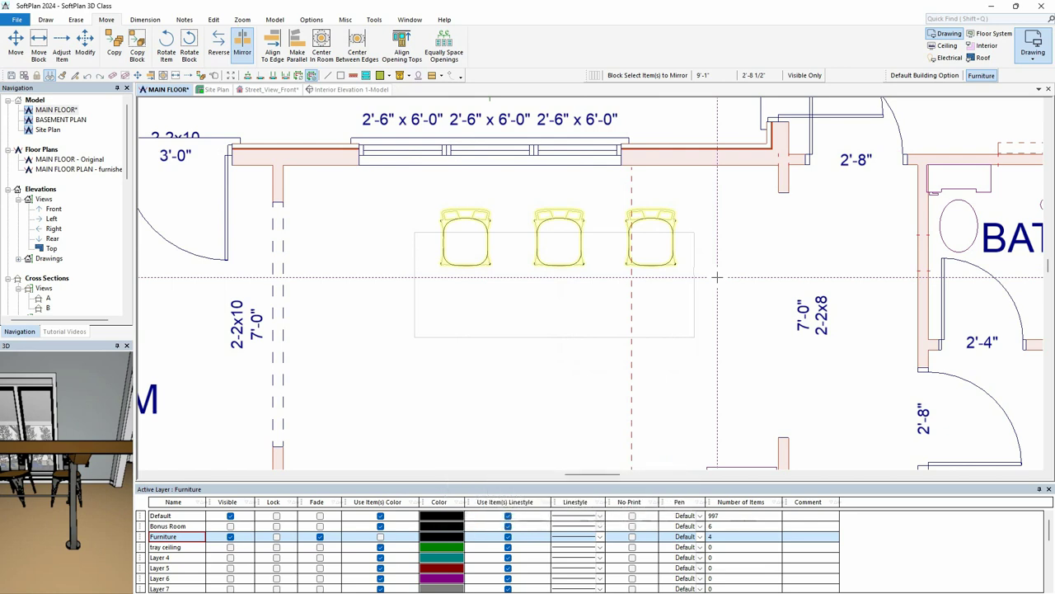
pyautogui.rightClick(717, 278)
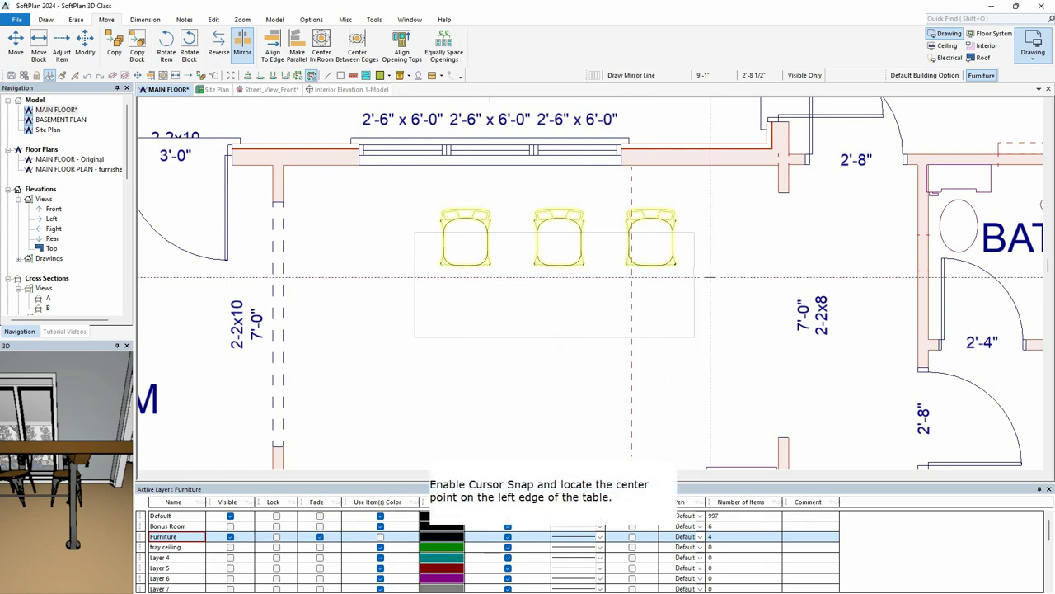
pyautogui.click(414, 294)
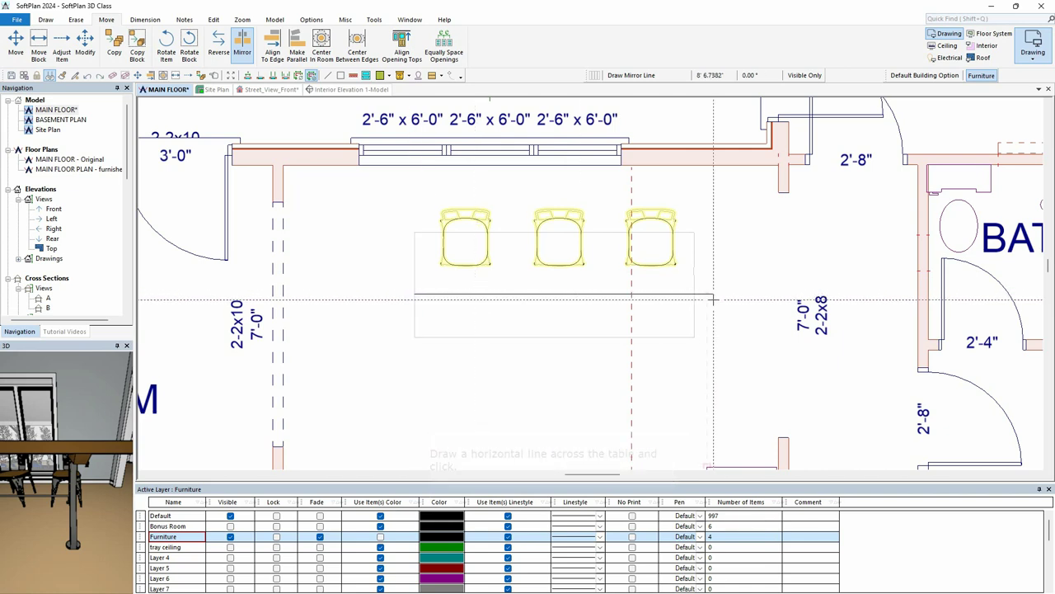
pyautogui.click(712, 298)
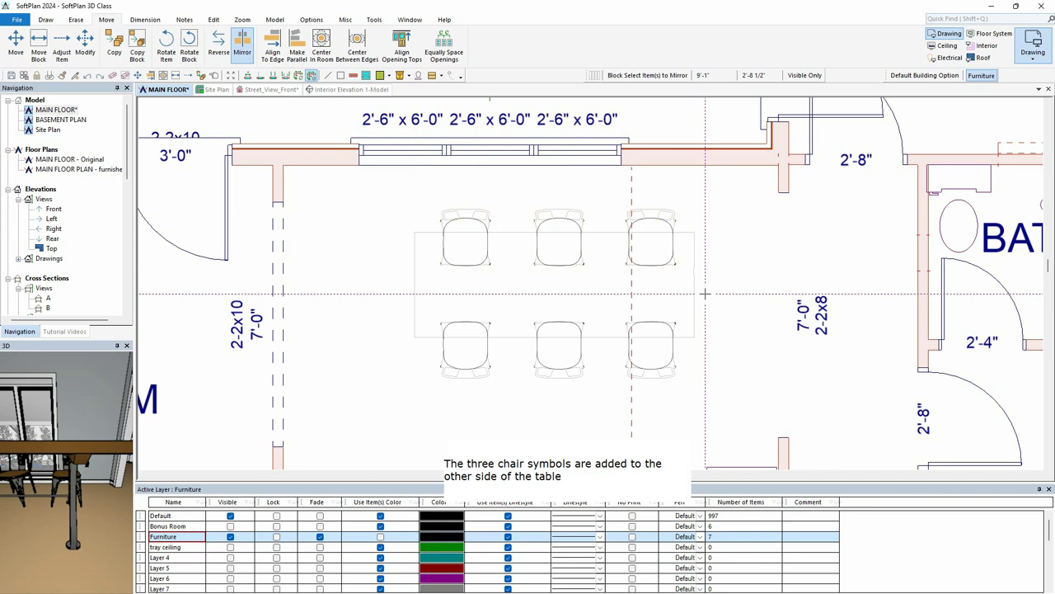
# Look over the dining table, chairs and tall cabinet in the Street_View_Front 3D view
pyautogui.click(265, 90)
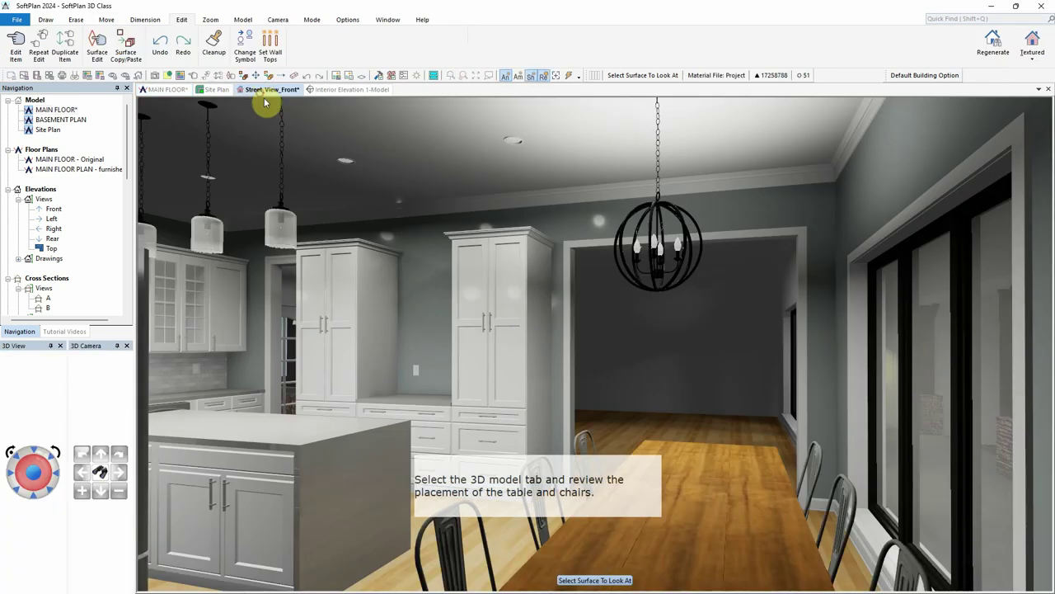
pyautogui.click(439, 251)
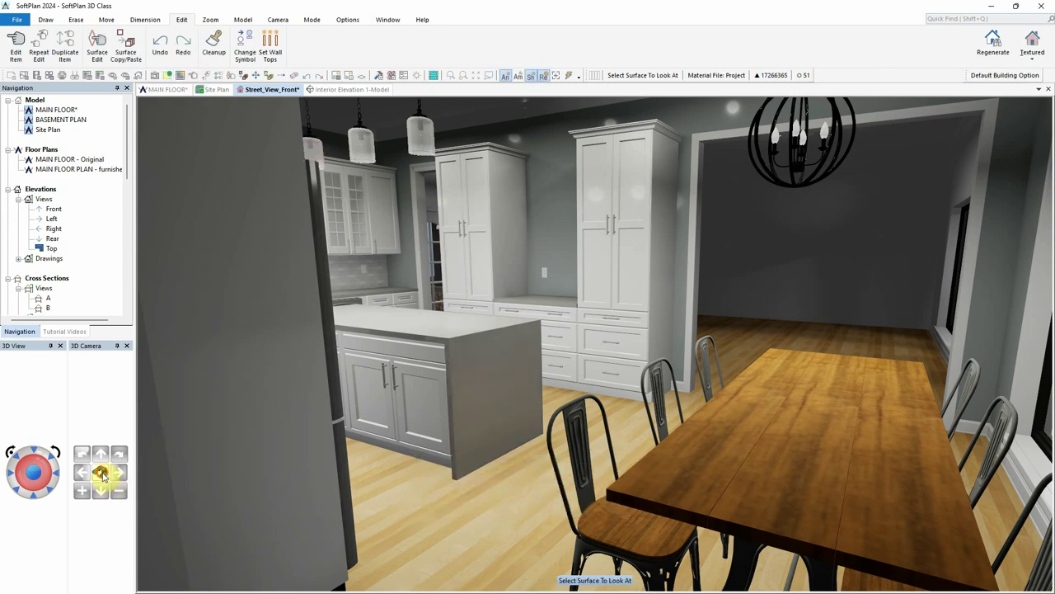
pyautogui.click(585, 281)
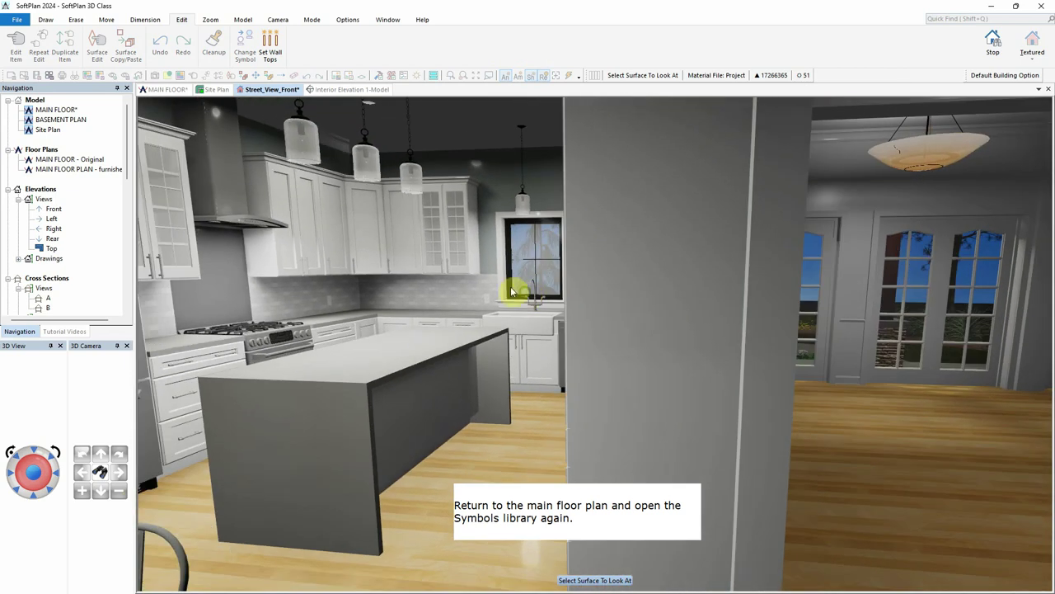
# Back on the main floor plan, choose a metal bar stool symbol from the library
pyautogui.click(167, 89)
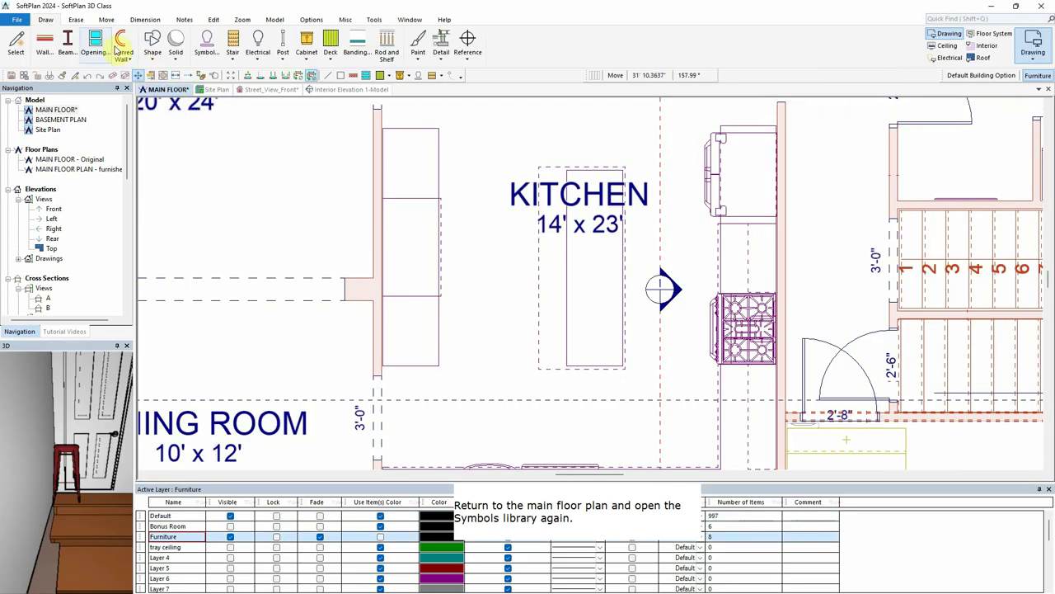
pyautogui.click(206, 43)
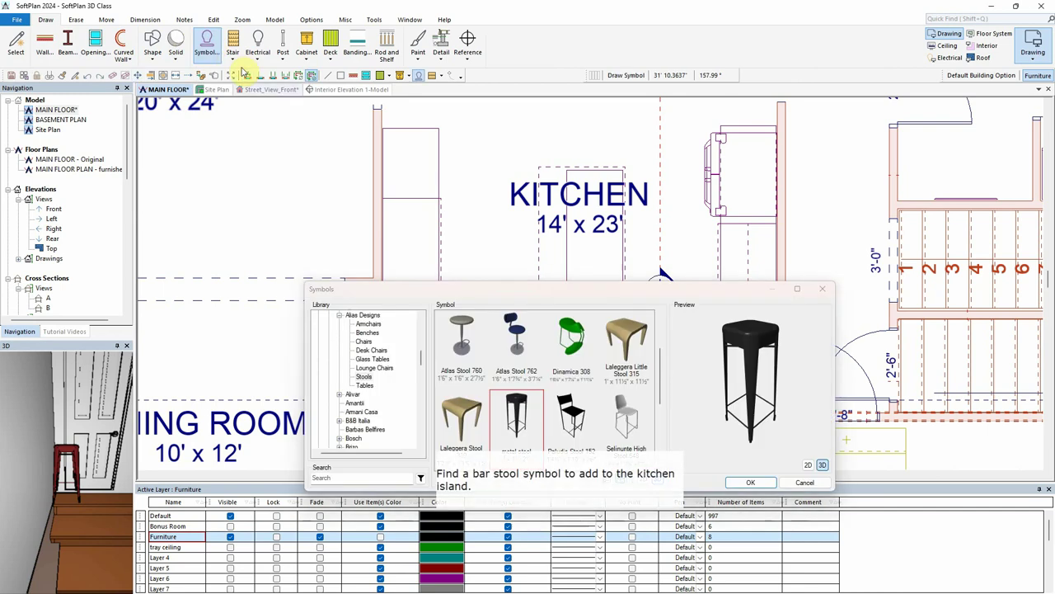
pyautogui.click(745, 482)
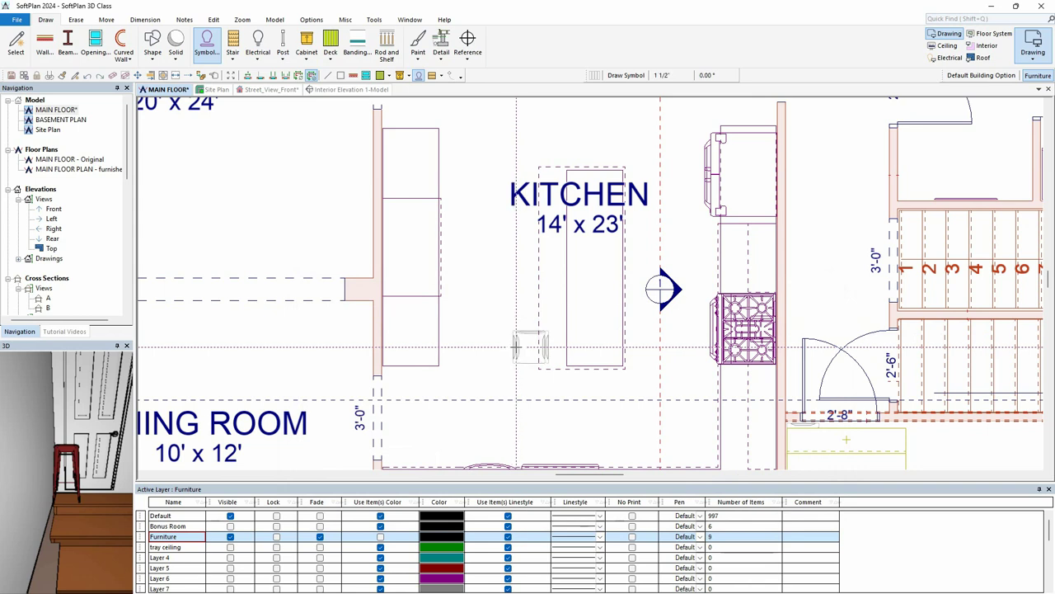
# Place the bar stool beside the island and copy it into a row of four stools
pyautogui.click(516, 346)
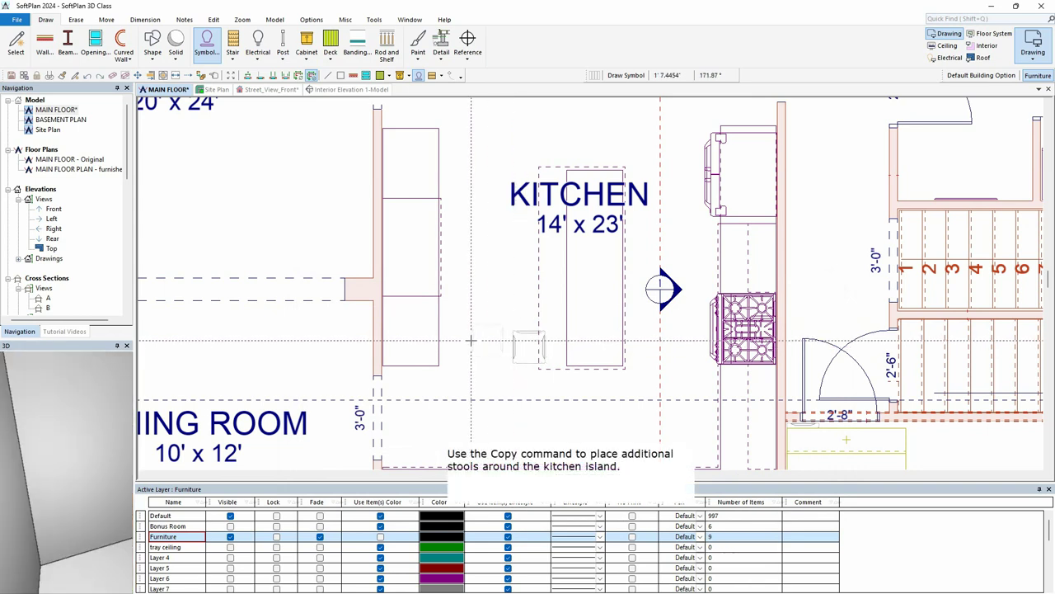
pyautogui.hotkey('ctrl', 'c')
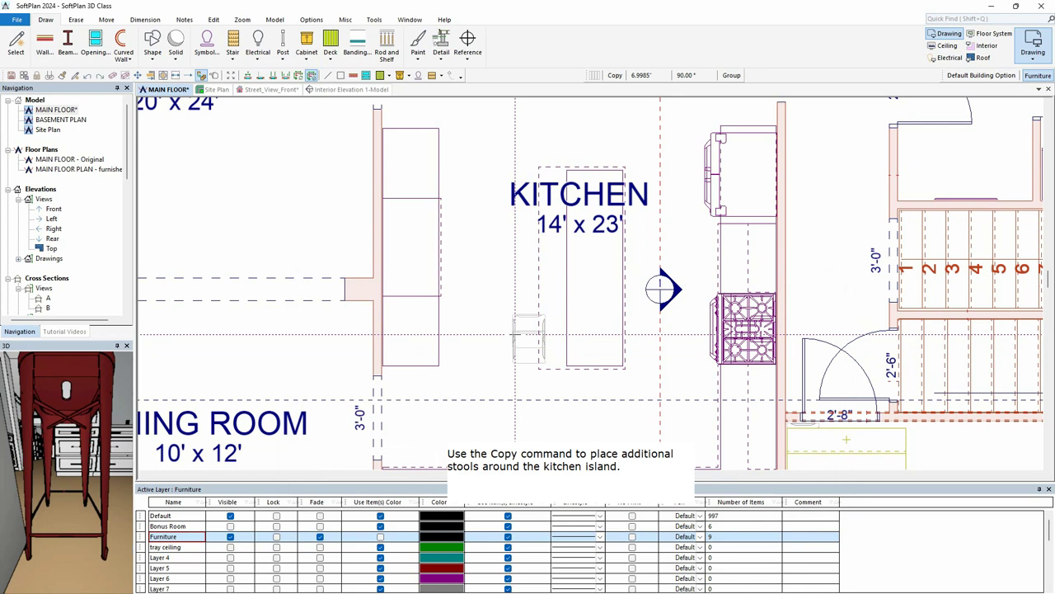
pyautogui.click(516, 281)
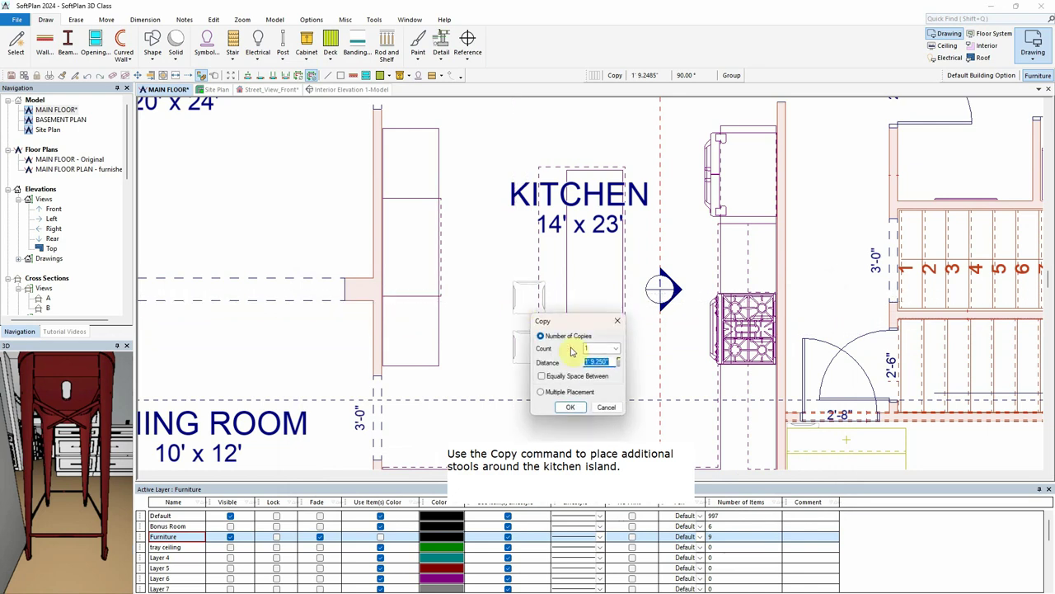
pyautogui.click(570, 406)
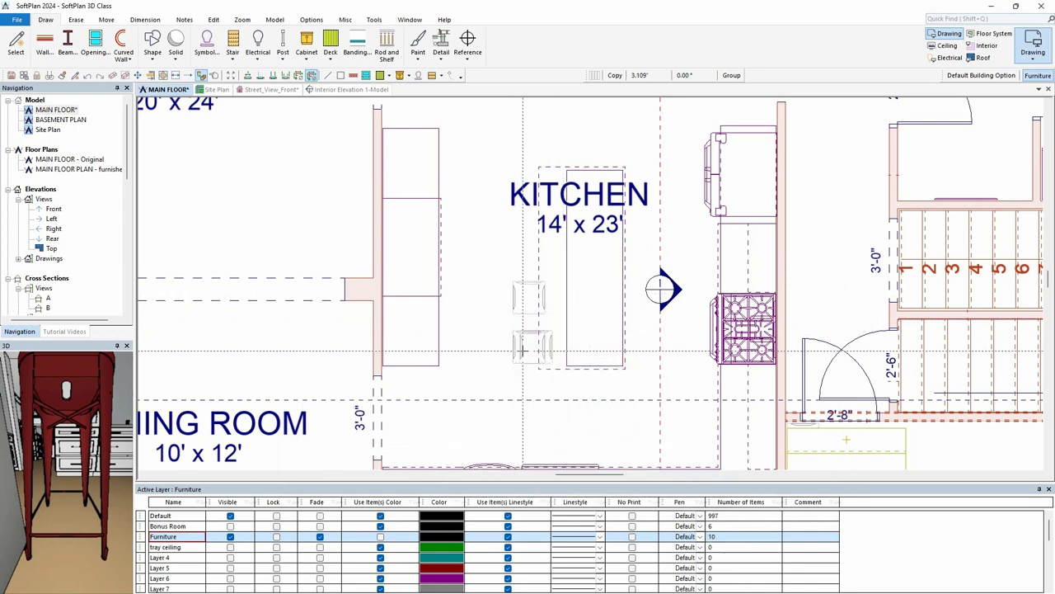
pyautogui.click(515, 244)
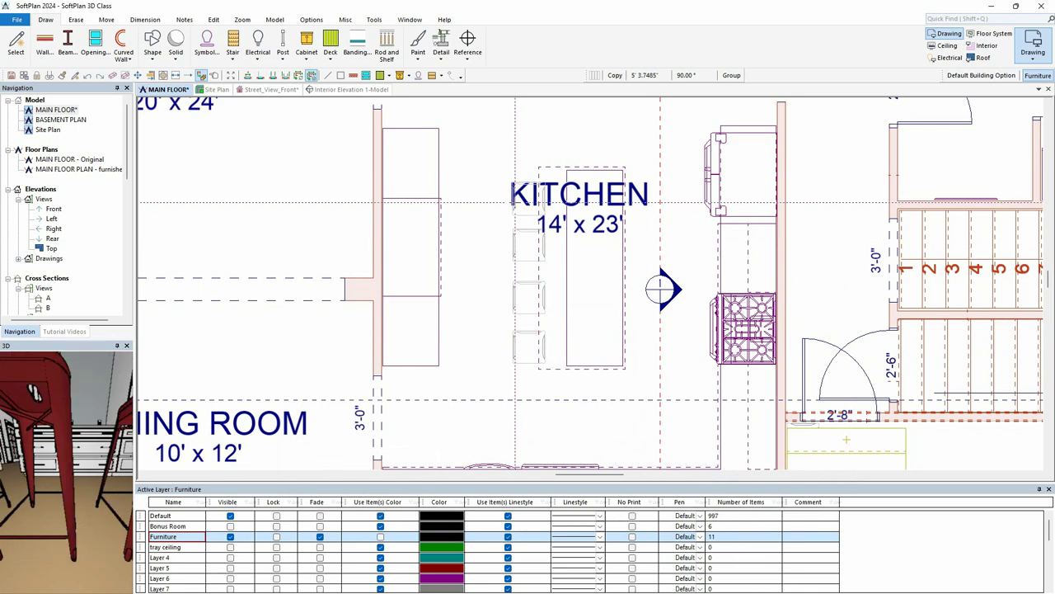
pyautogui.click(514, 200)
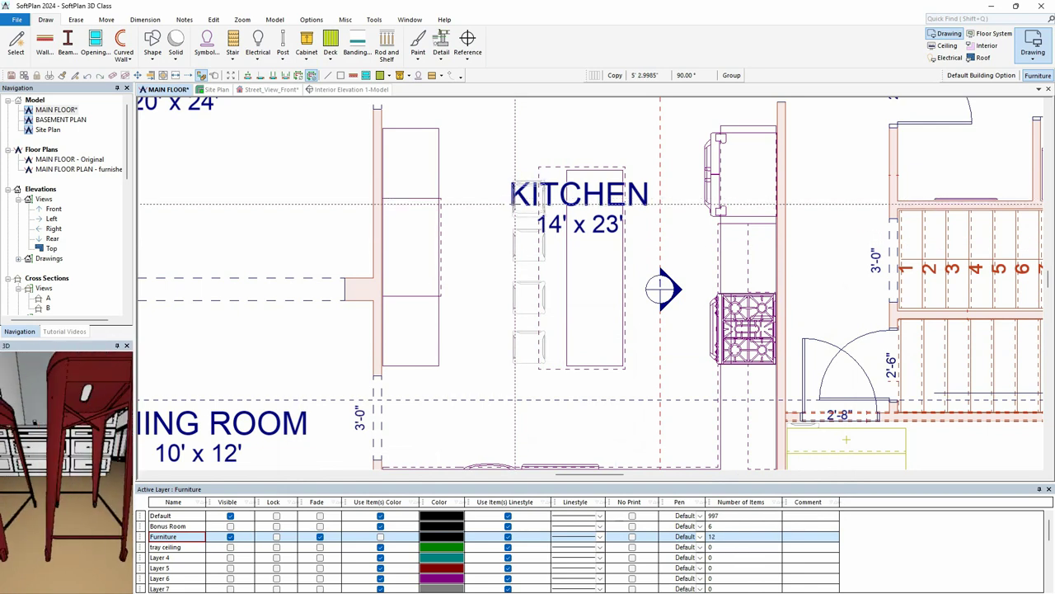
# In the 3D view, set the red stool material's Metalness to 40, then return to the main floor
pyautogui.click(272, 89)
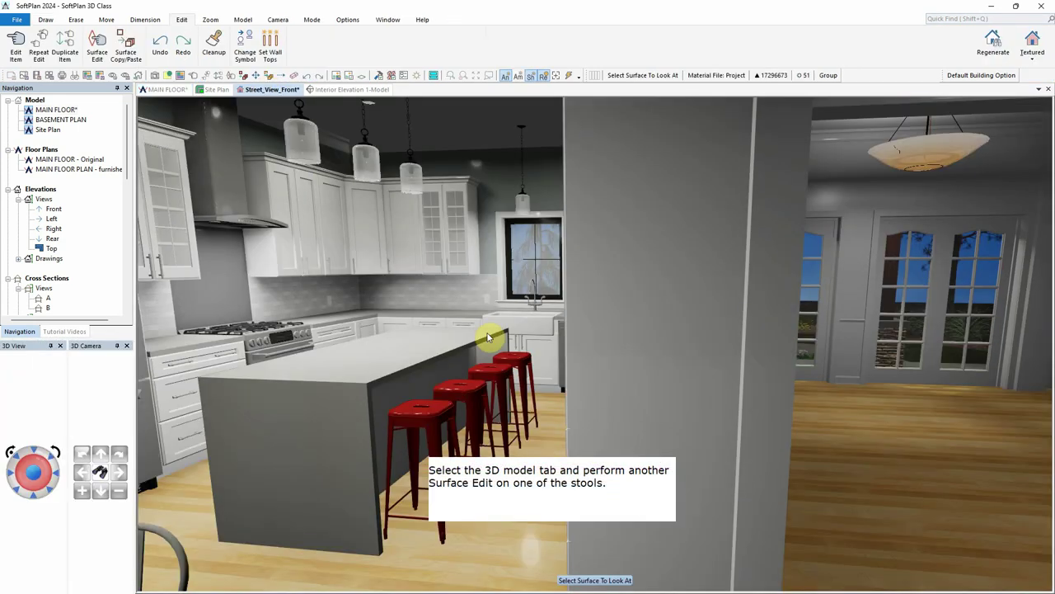
pyautogui.rightClick(422, 415)
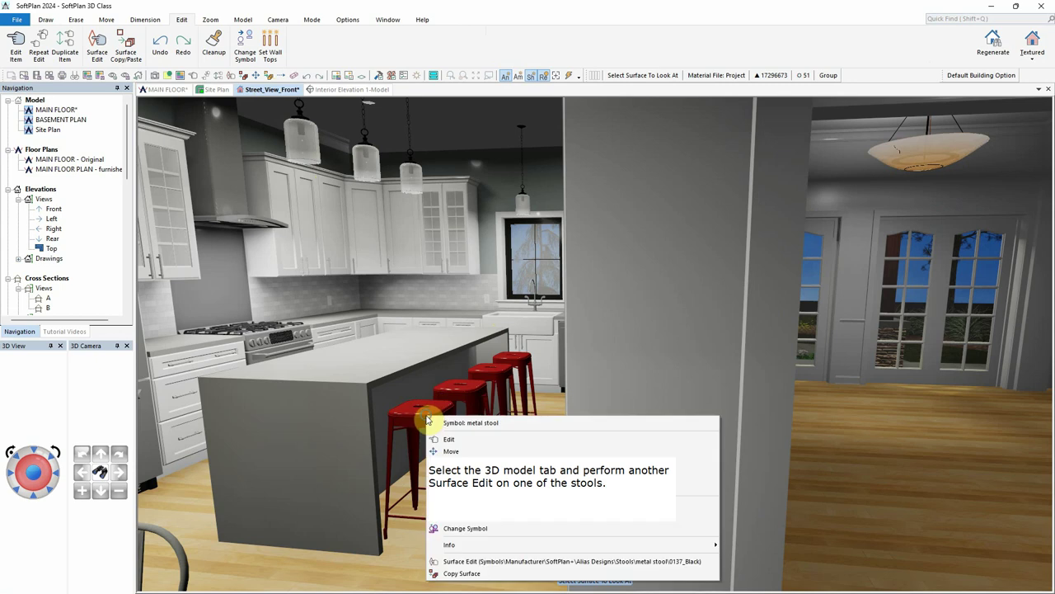
pyautogui.click(484, 561)
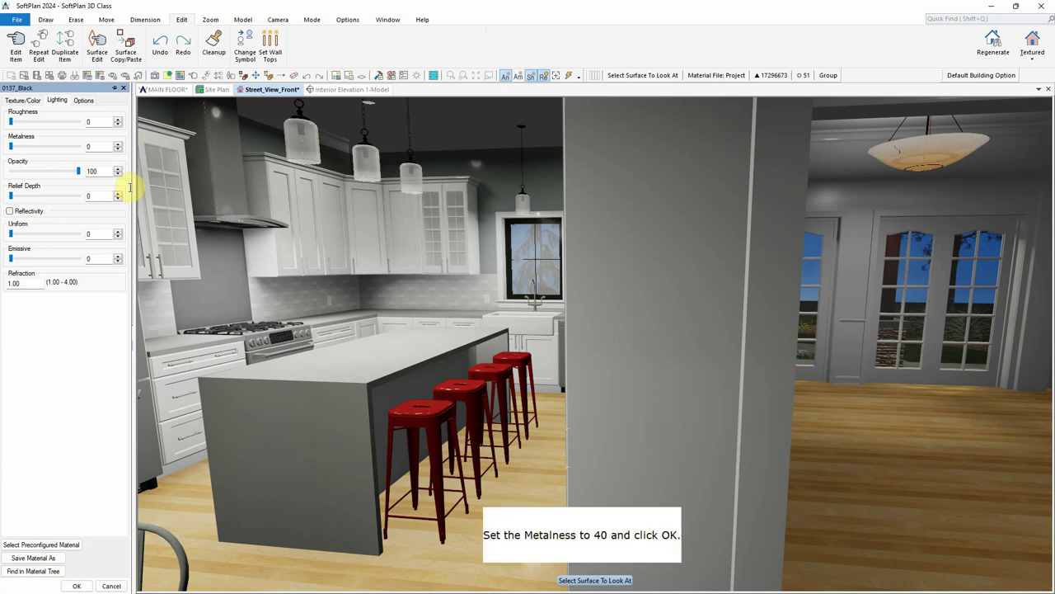
pyautogui.click(44, 146)
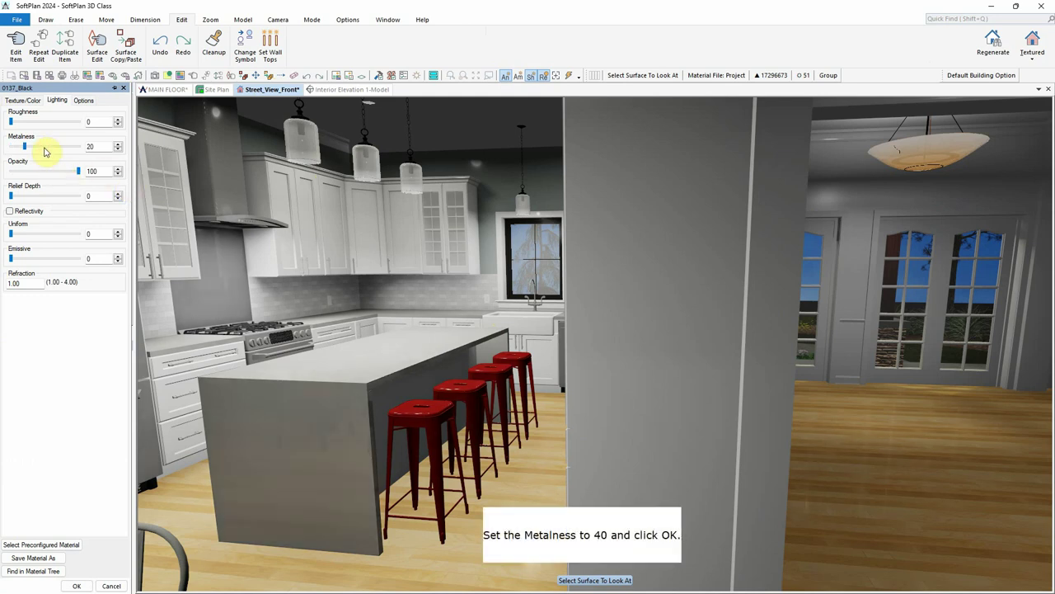
pyautogui.click(46, 149)
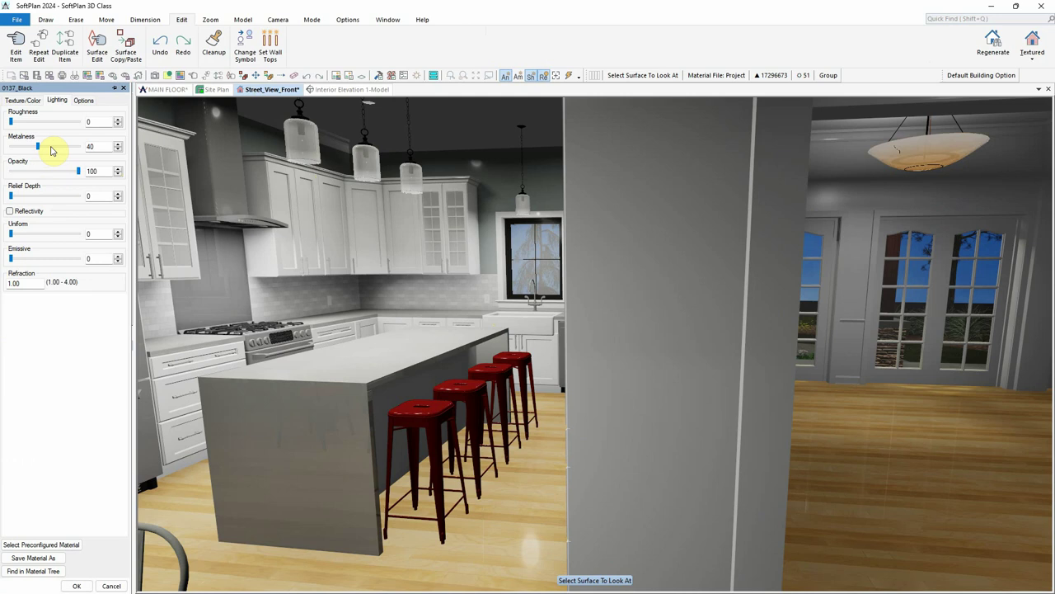
pyautogui.click(79, 585)
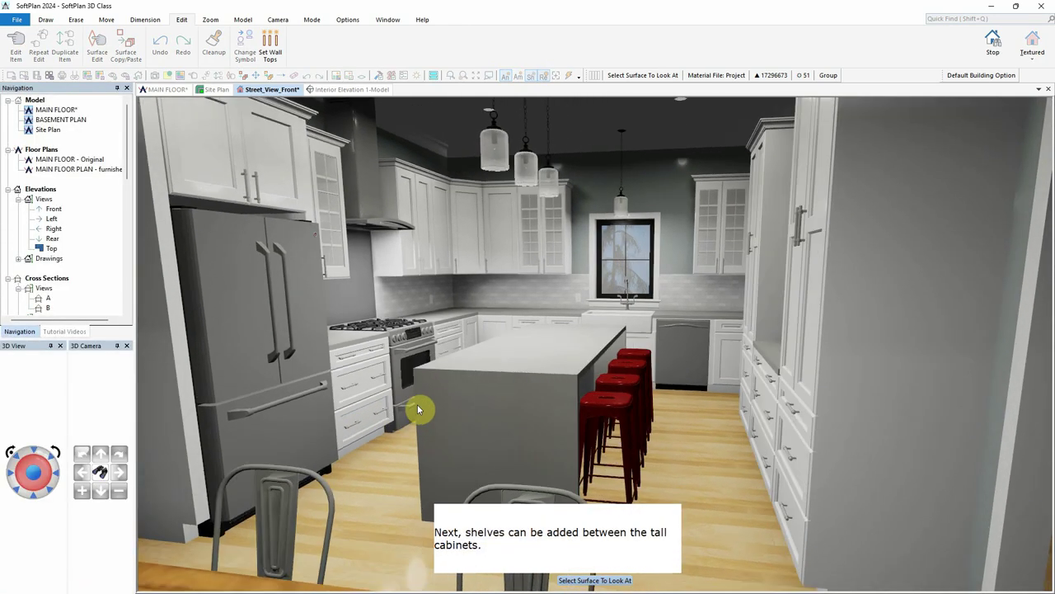
pyautogui.moveTo(417, 406); pyautogui.dragTo(448, 405)
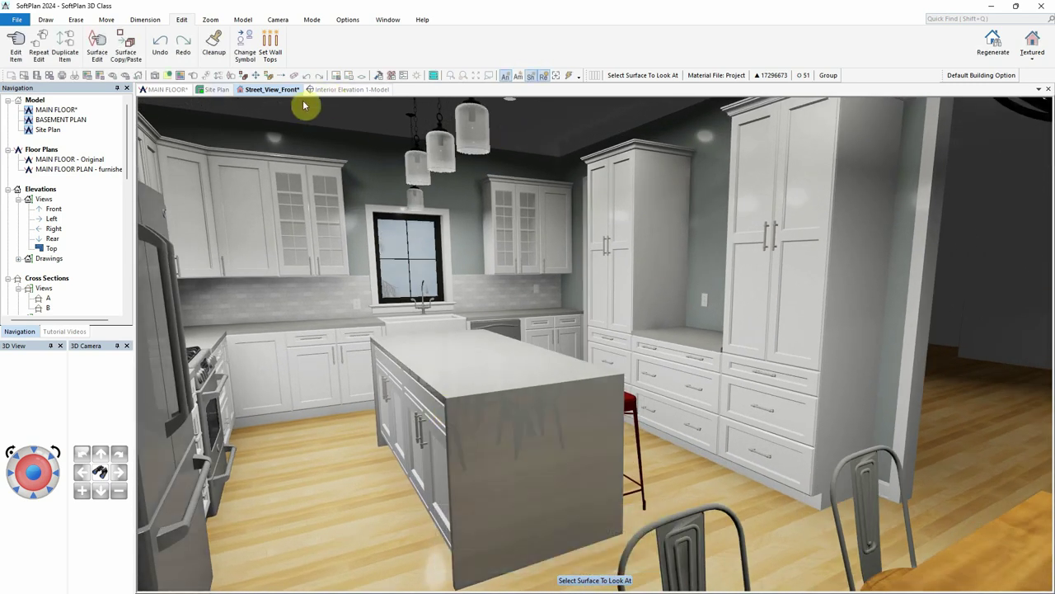
pyautogui.click(165, 89)
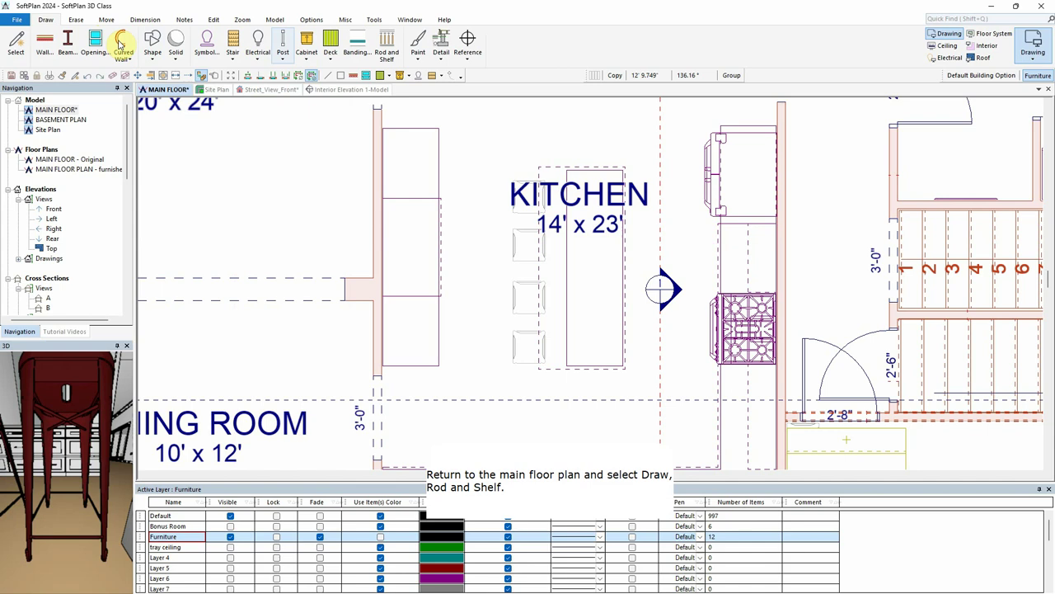
# Draw a rod and shelf spanning the gap between the tall cabinets and view it in Street_View_Front
pyautogui.click(387, 43)
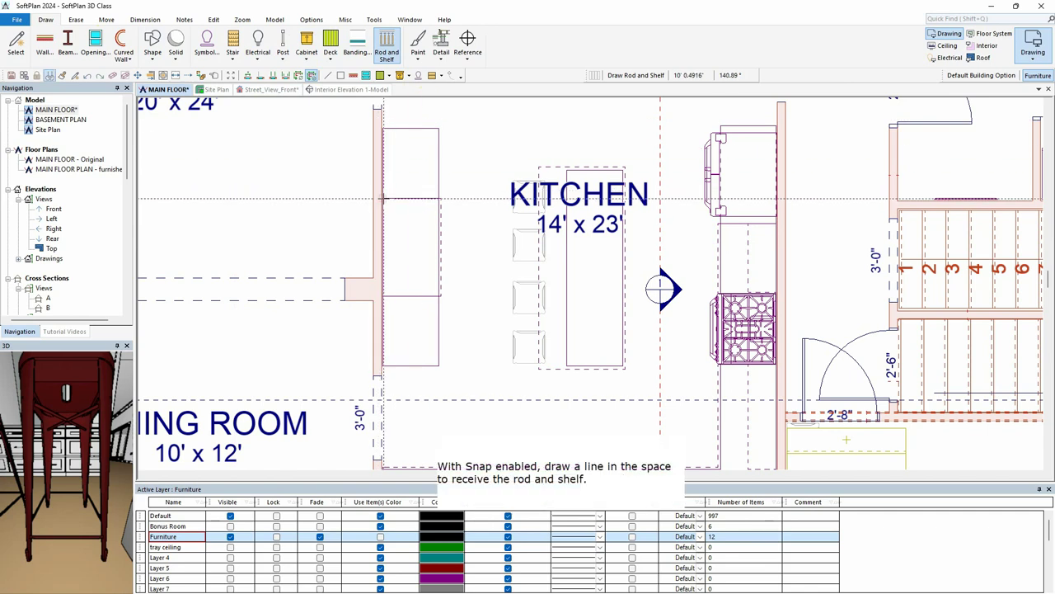
pyautogui.click(383, 197)
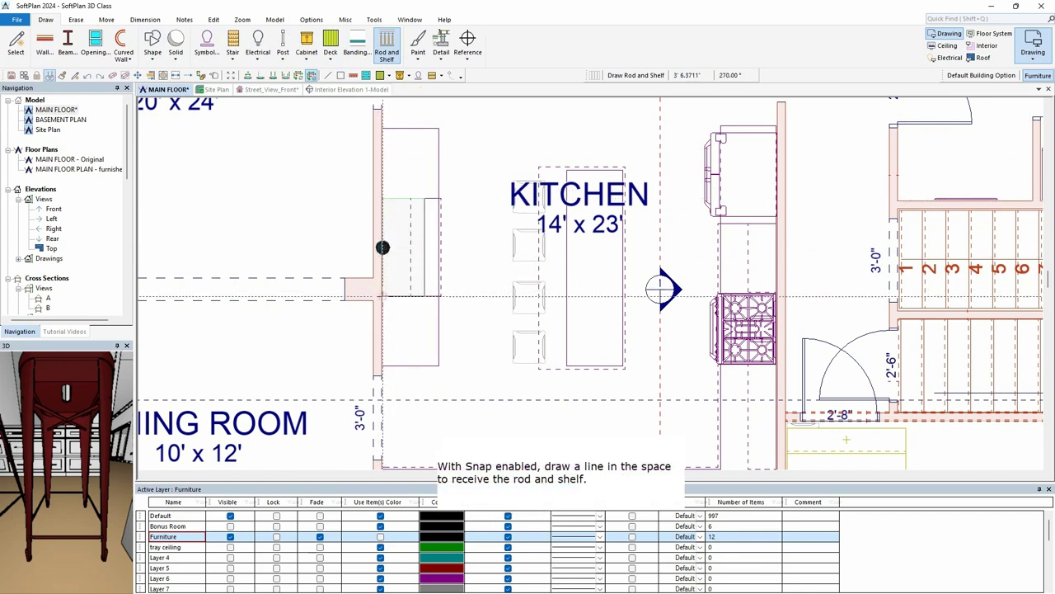
pyautogui.click(382, 295)
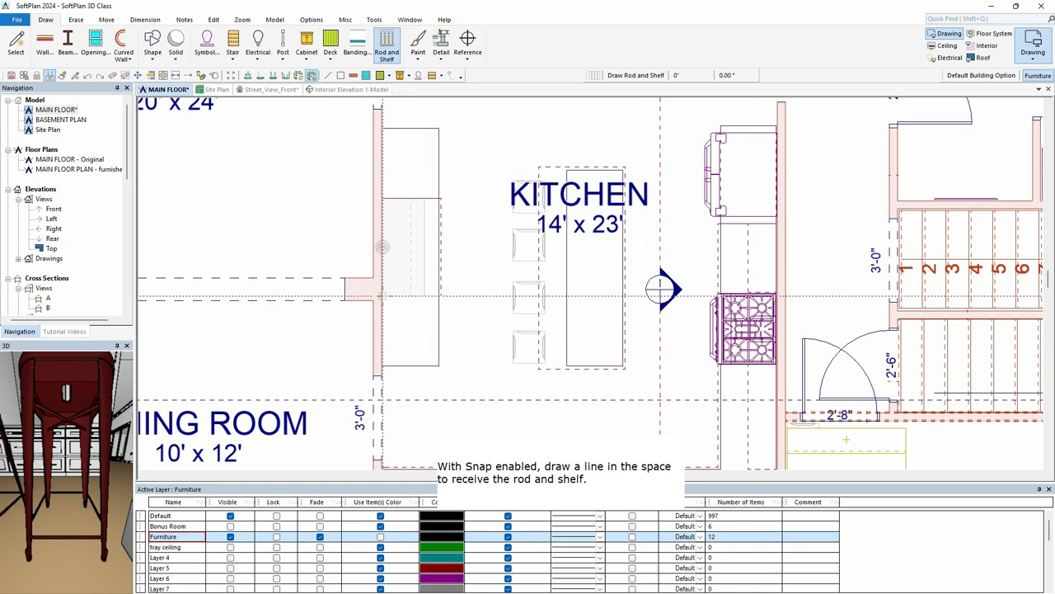
pyautogui.click(279, 90)
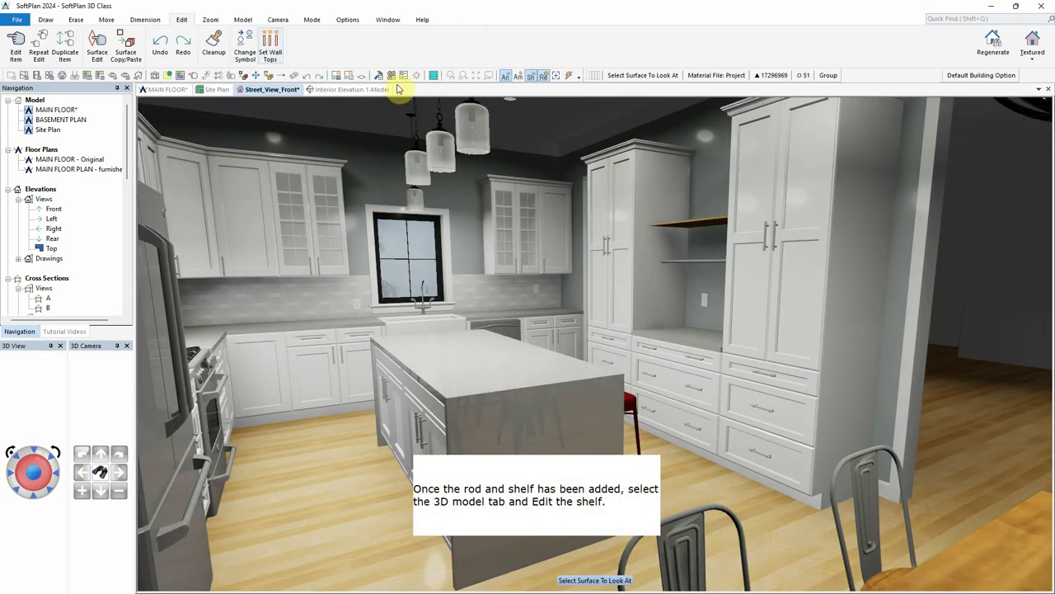
# Remove the rod from the new shelf and make it 9" deep
pyautogui.click(16, 43)
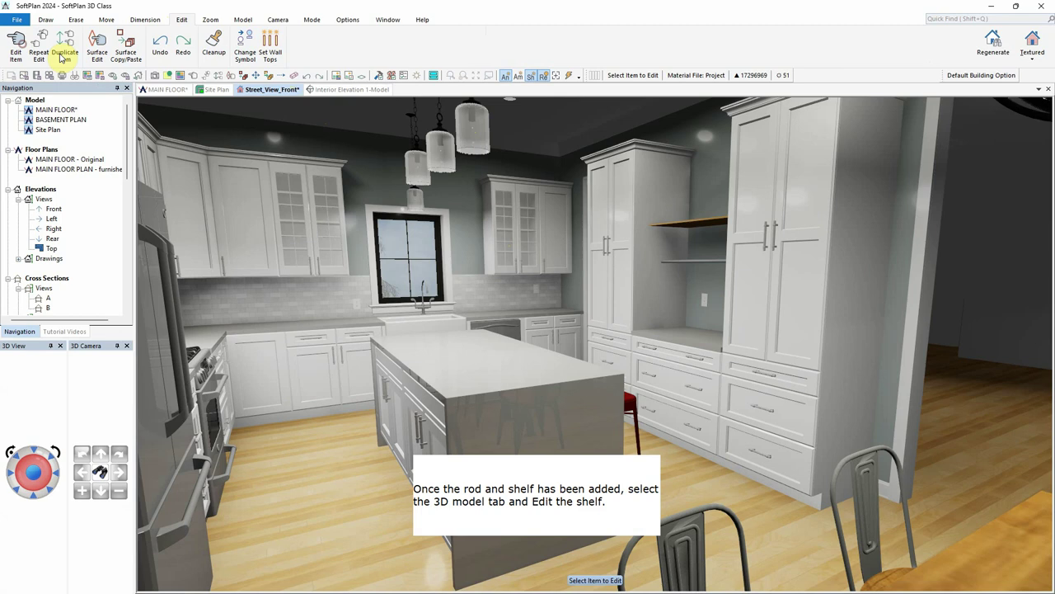
pyautogui.click(700, 224)
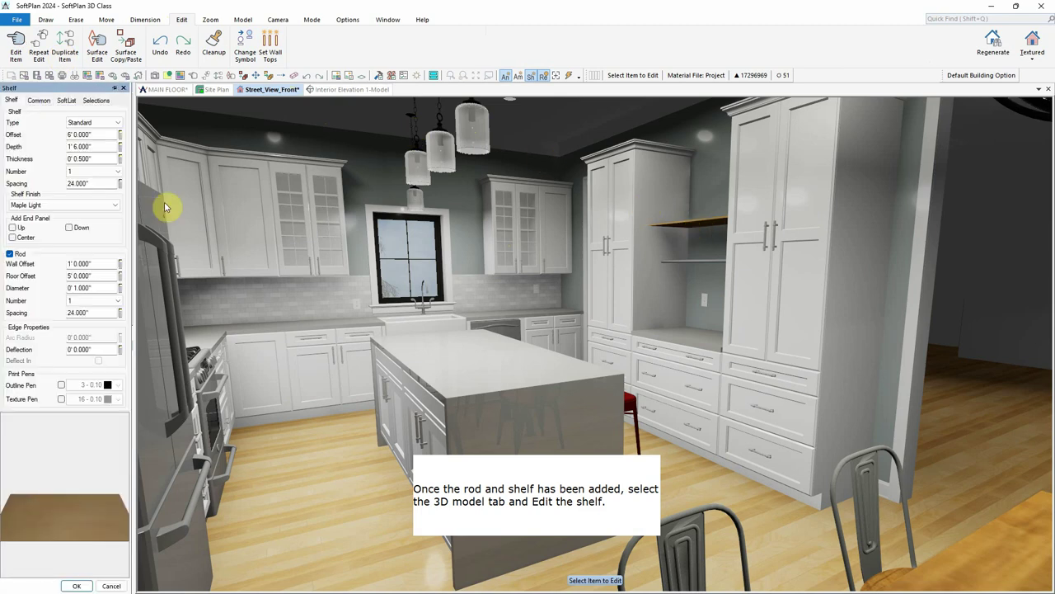
pyautogui.click(20, 254)
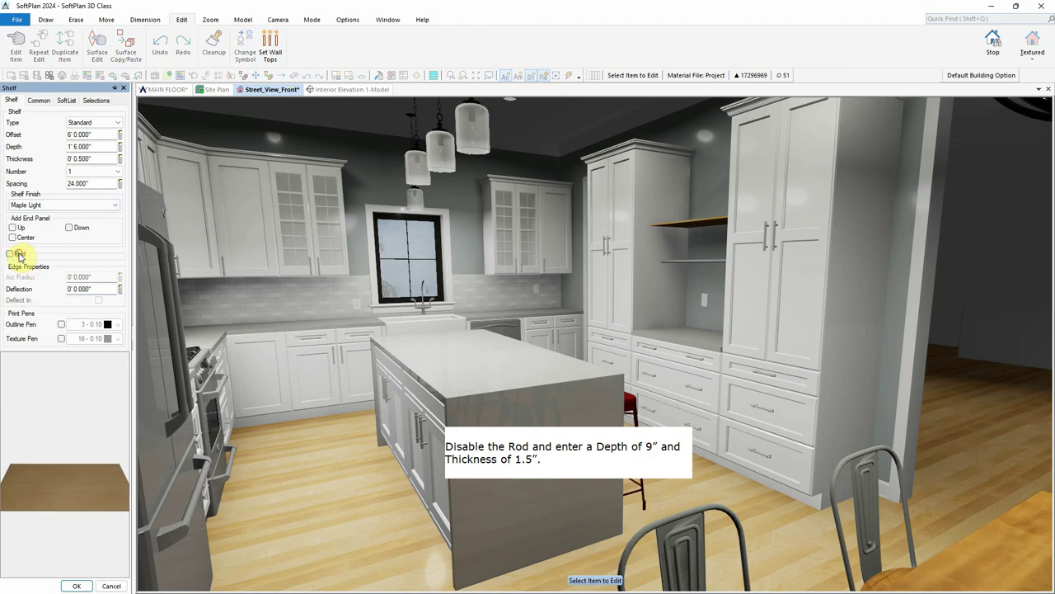
pyautogui.click(99, 147)
pyautogui.write('9"')
pyautogui.press('Return')
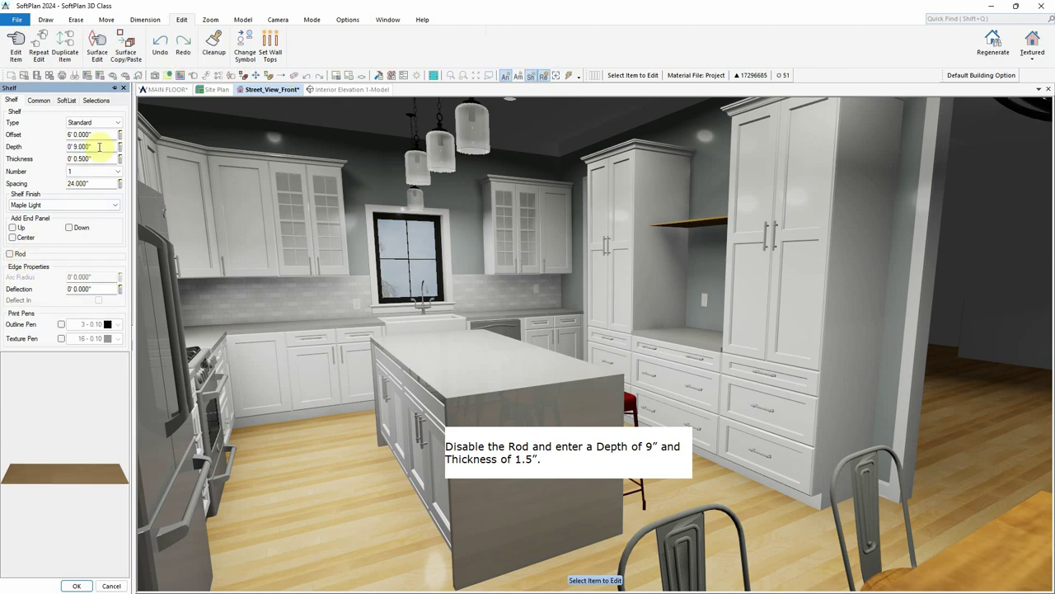
# Set shelf thickness 1.5", offset 4' 6", spacing 1' 3", and three shelves
pyautogui.click(98, 171)
pyautogui.write('1.5"')
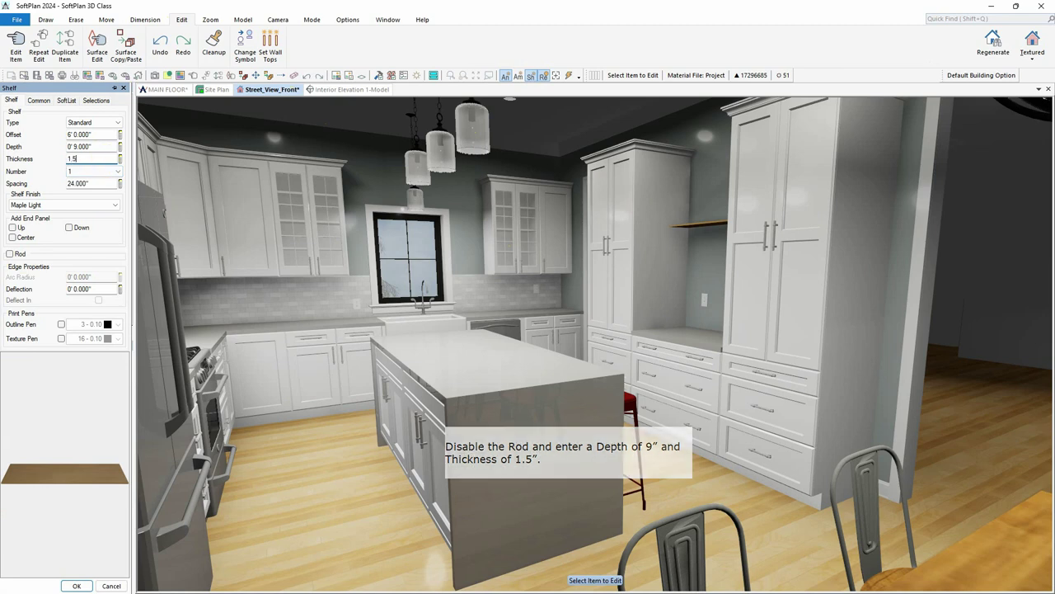
pyautogui.press('Return')
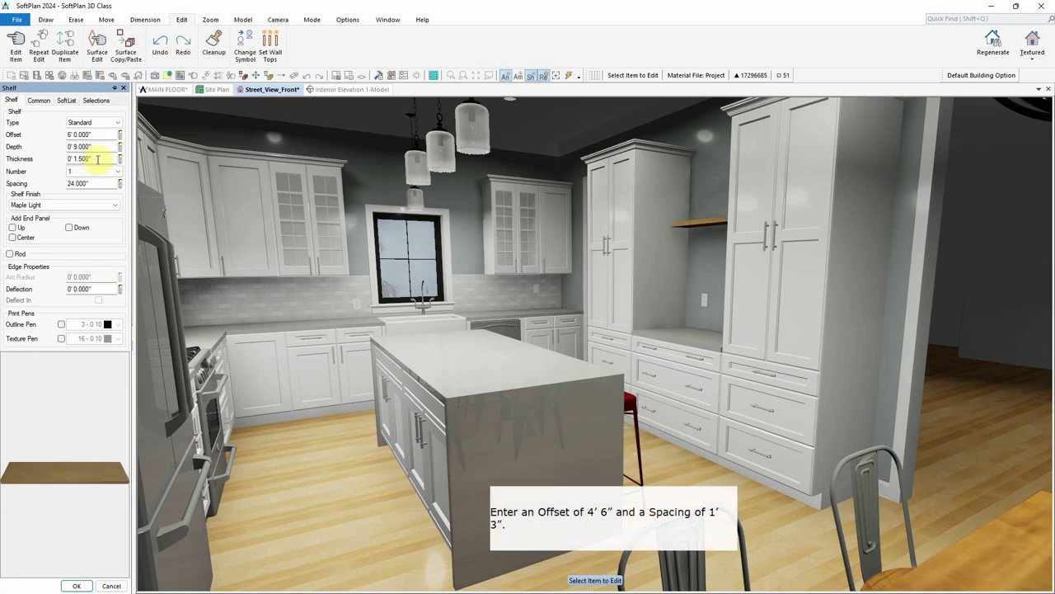
pyautogui.click(97, 133)
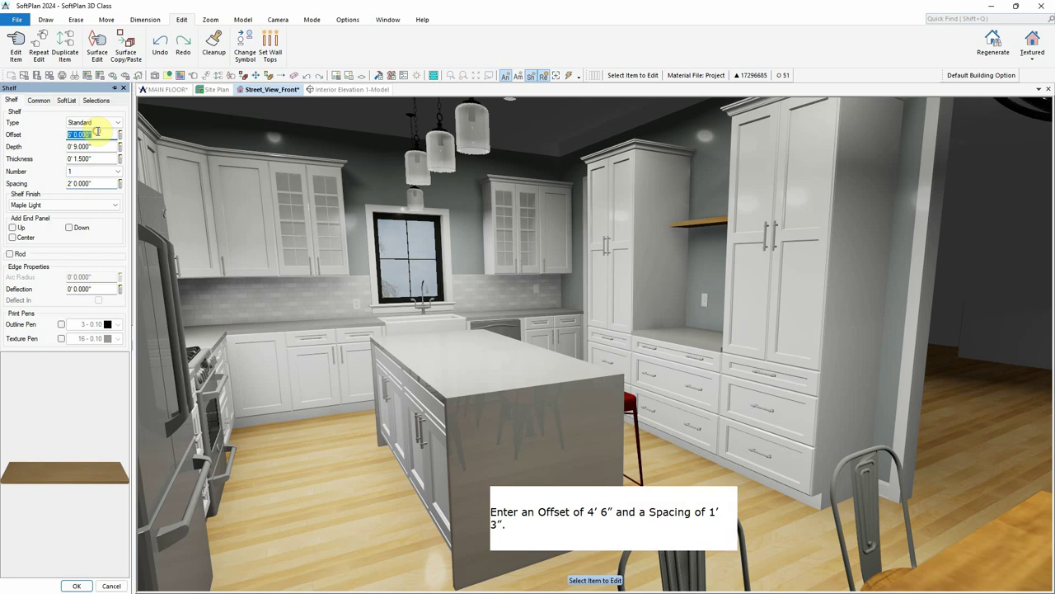
pyautogui.write('54"')
pyautogui.press('Return')
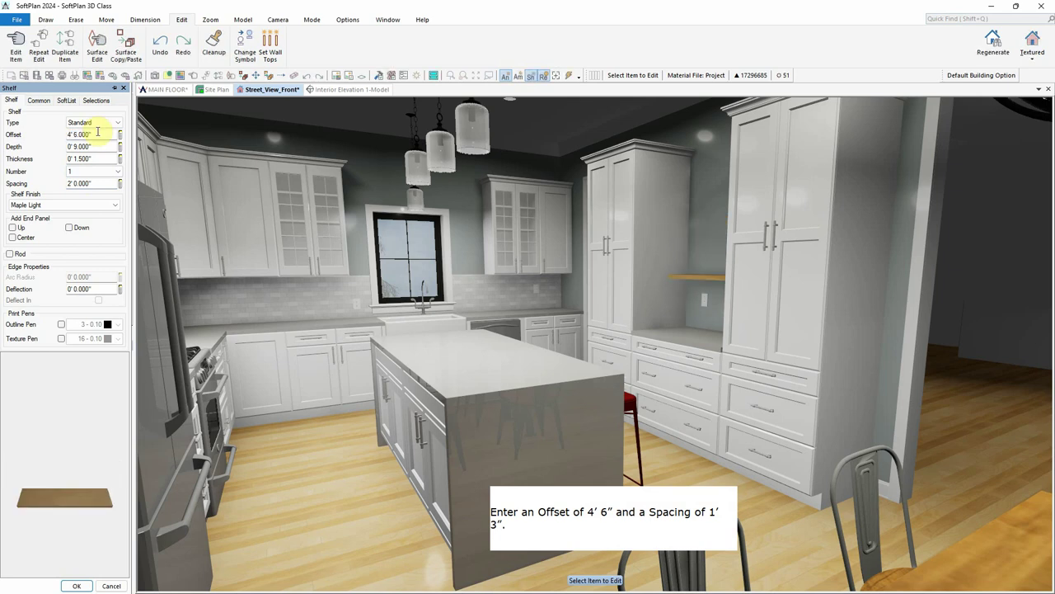
pyautogui.click(98, 183)
pyautogui.write('1.500"')
pyautogui.press('Return')
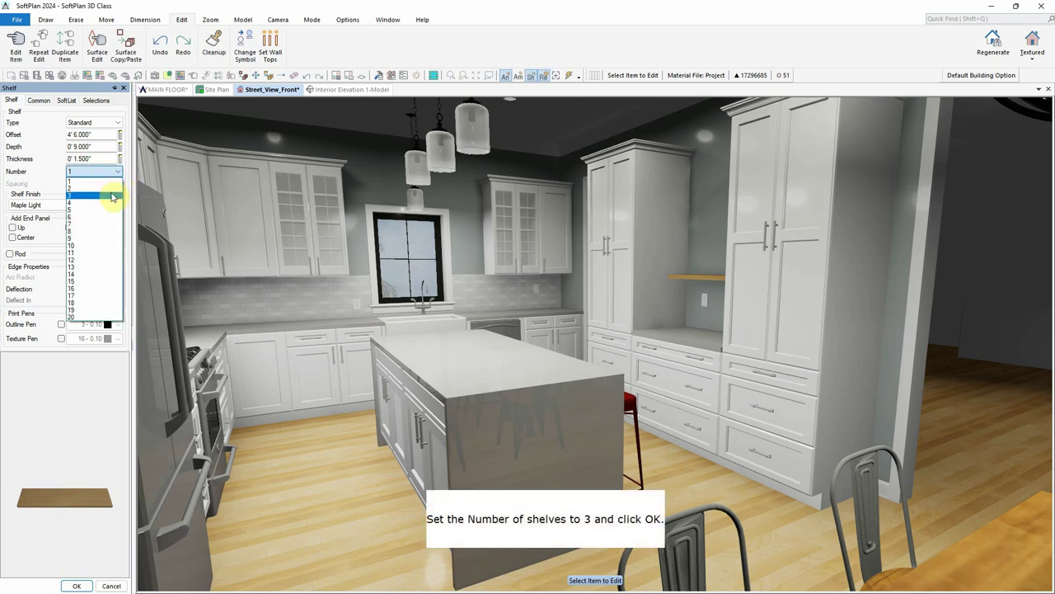
pyautogui.click(113, 196)
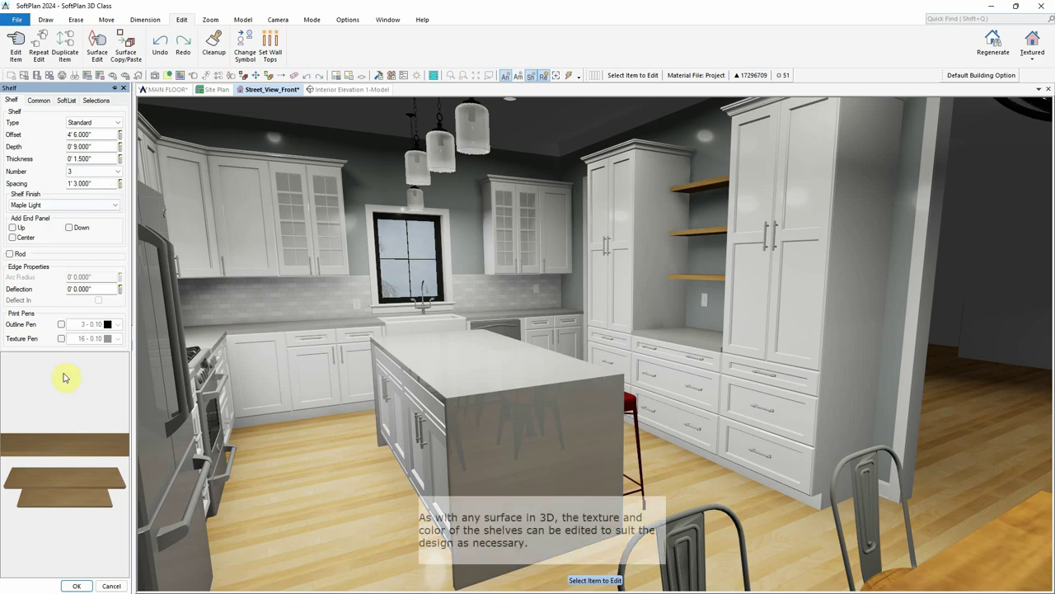
# Apply the shelf settings, then give the shelves the first, darker wood texture swatch
pyautogui.click(76, 586)
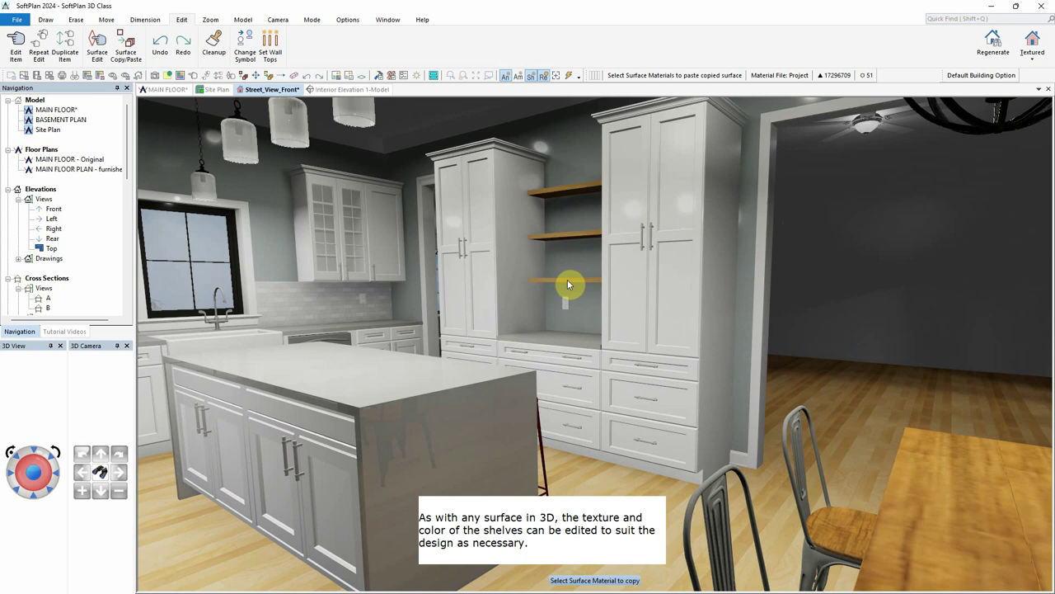
pyautogui.rightClick(568, 280)
pyautogui.click(636, 399)
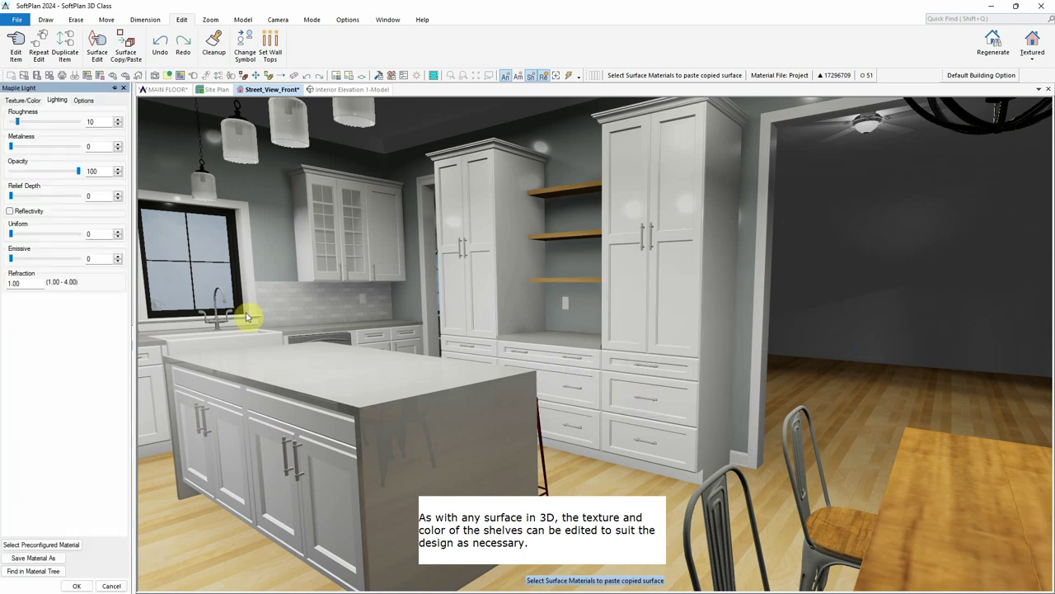
pyautogui.click(23, 99)
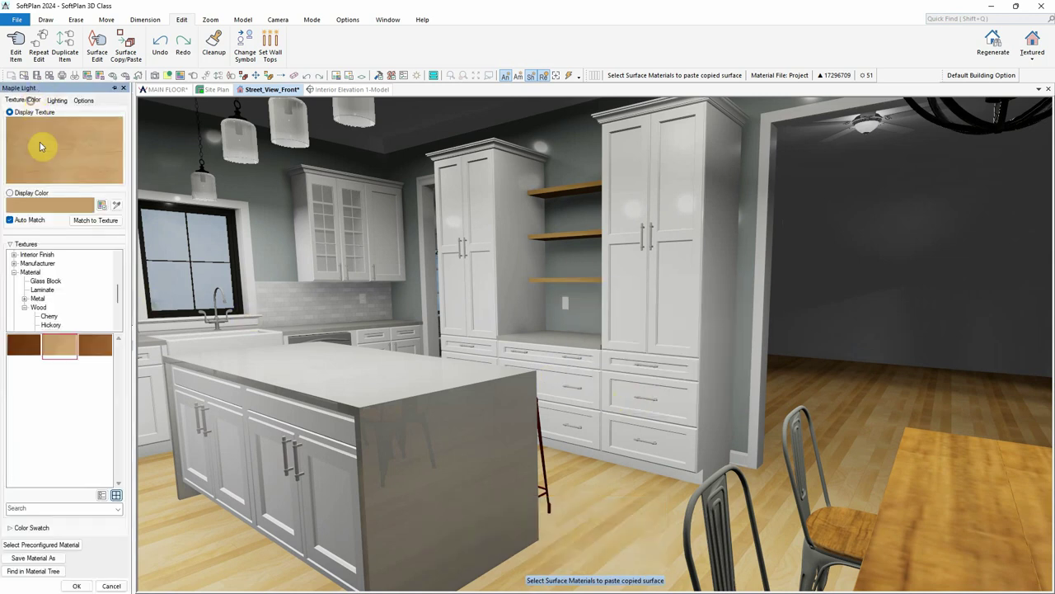
pyautogui.click(23, 347)
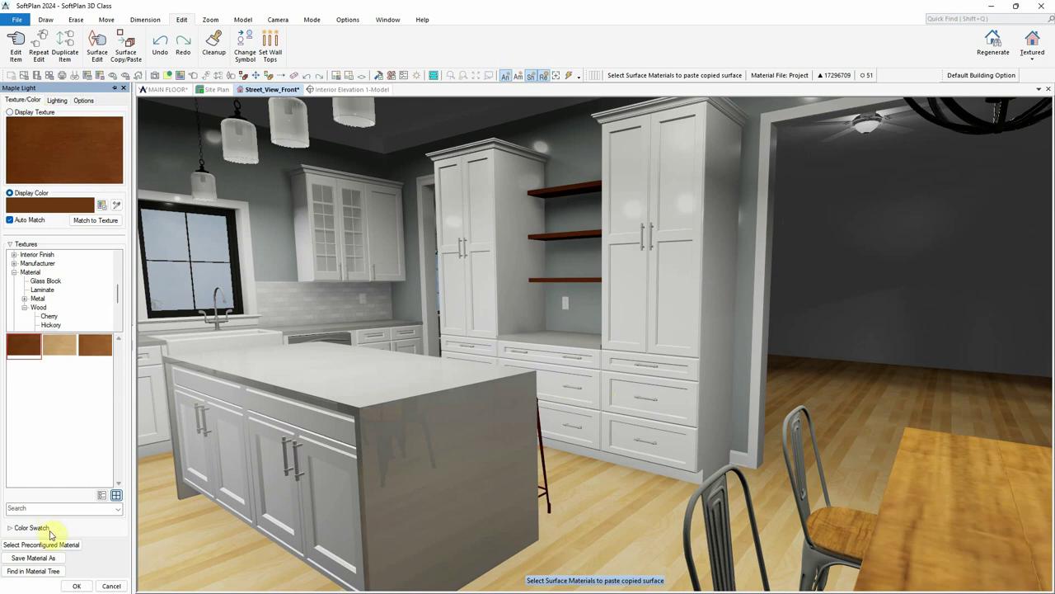
pyautogui.click(77, 586)
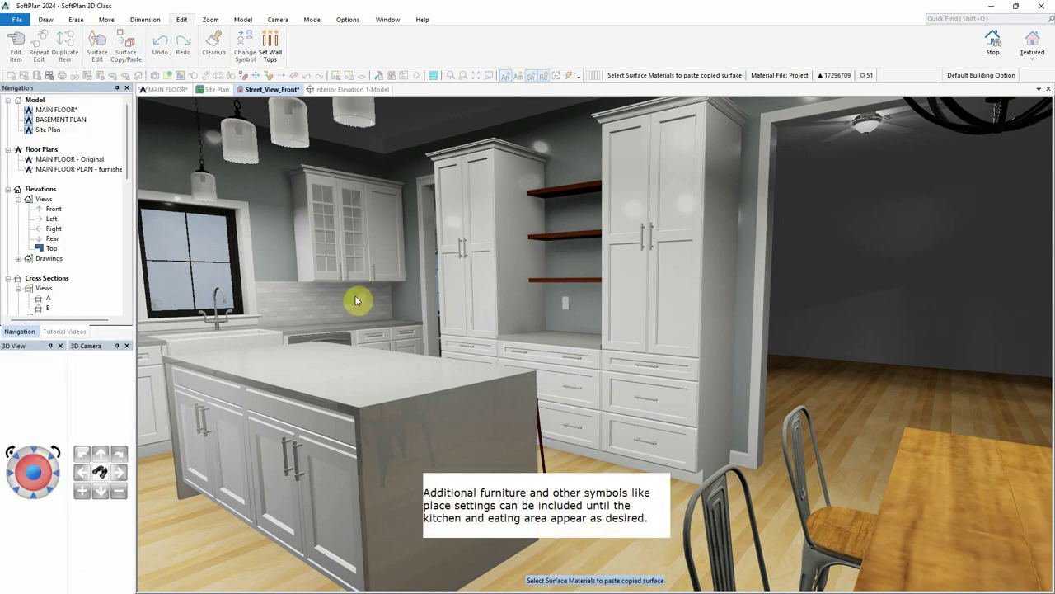
# Walk the 3D camera back and turn it left to frame the kitchen and dining table
pyautogui.press('Down')
pyautogui.press('Left')
pyautogui.press('Down')
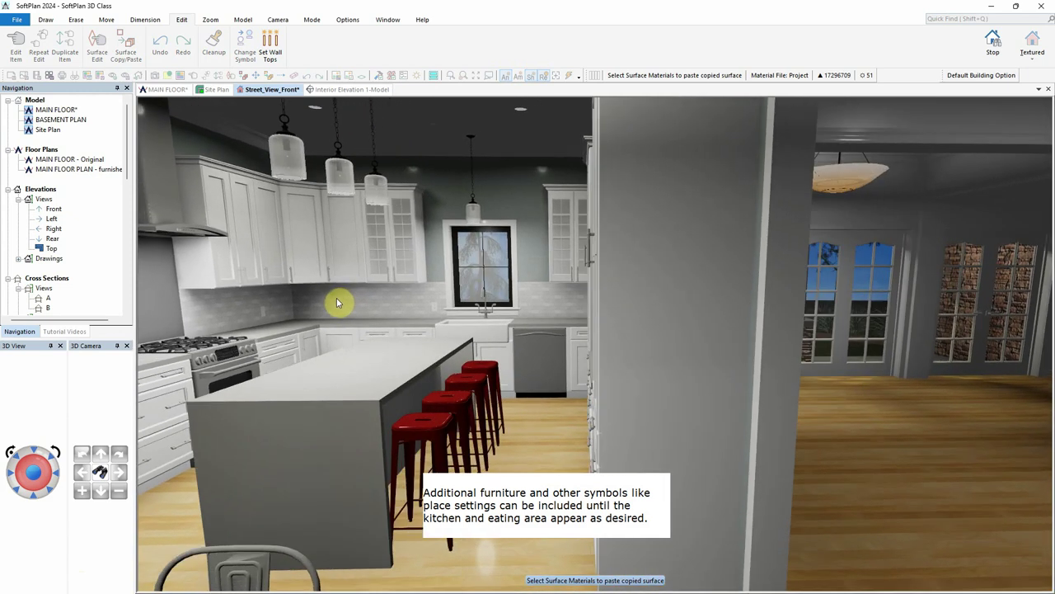
pyautogui.press('Left')
pyautogui.press('Down')
pyautogui.press('Left')
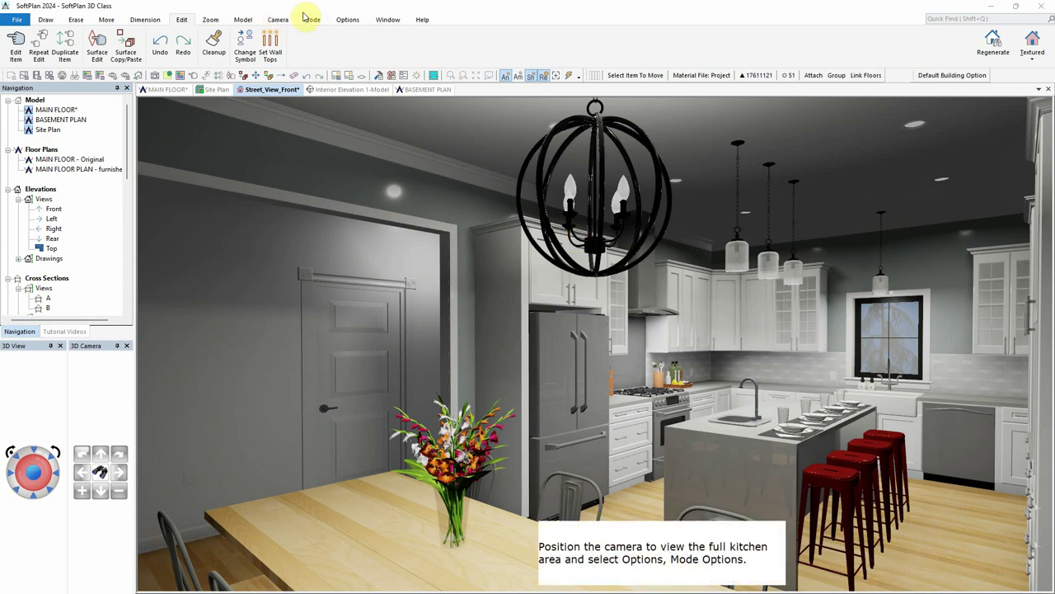
# Check Path Tracing under Mode Options' Lighting settings and choose 10000 passes
pyautogui.click(346, 20)
pyautogui.click(155, 49)
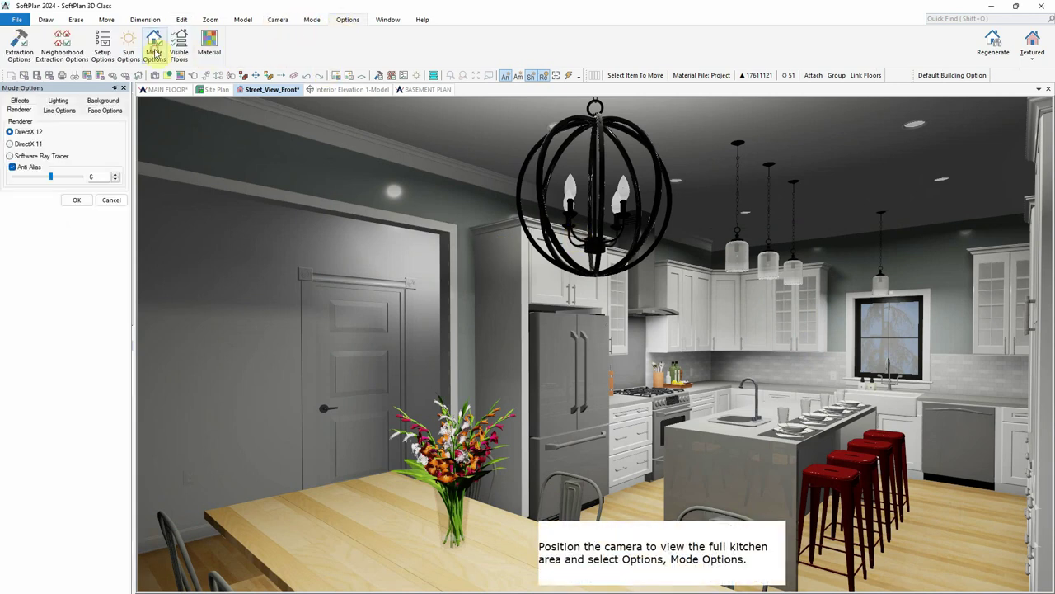
pyautogui.click(56, 102)
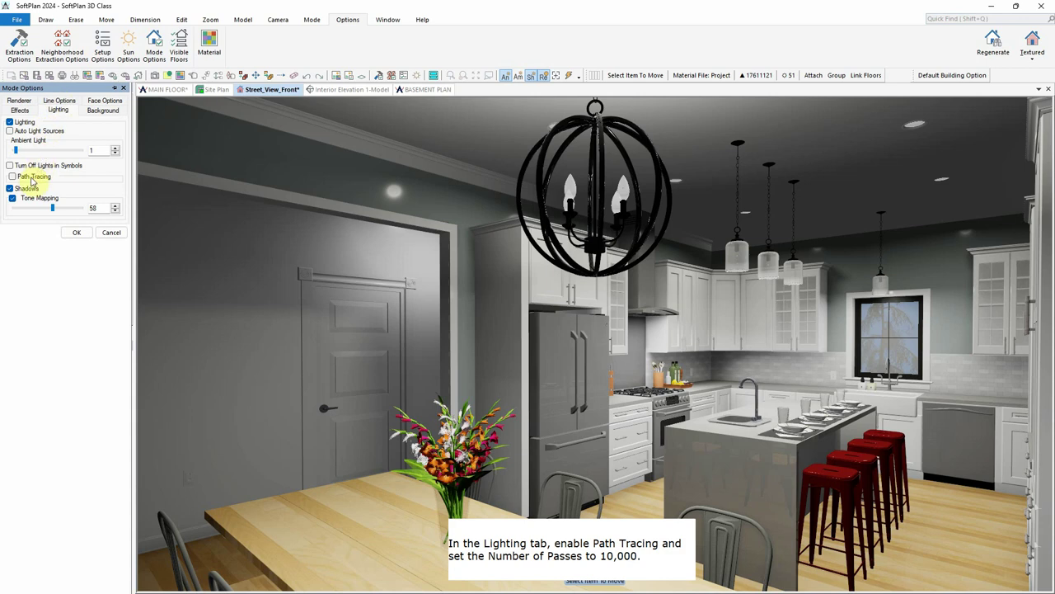
pyautogui.click(30, 179)
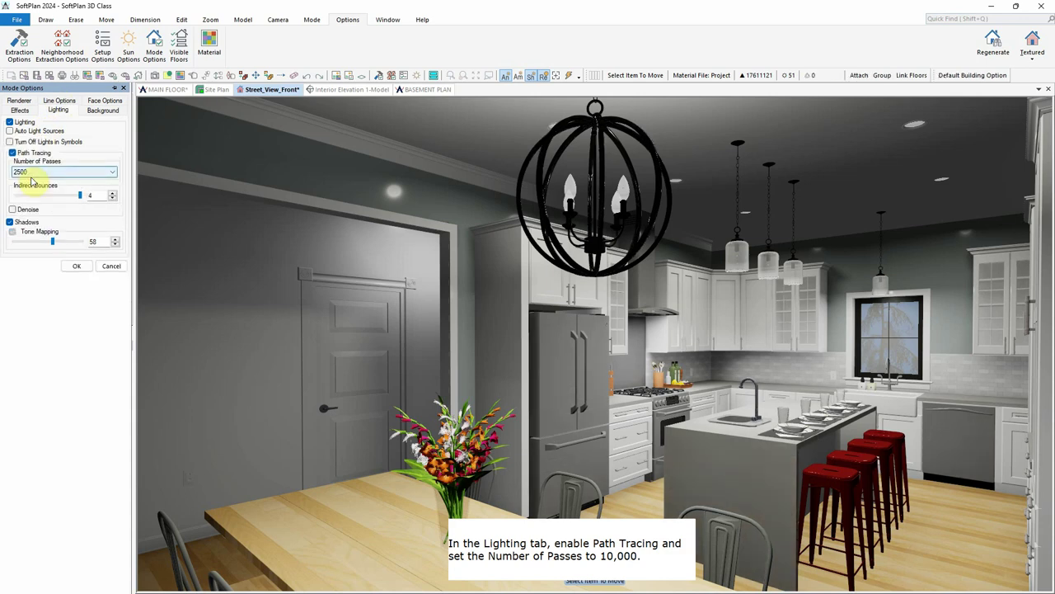
pyautogui.click(113, 173)
pyautogui.click(75, 289)
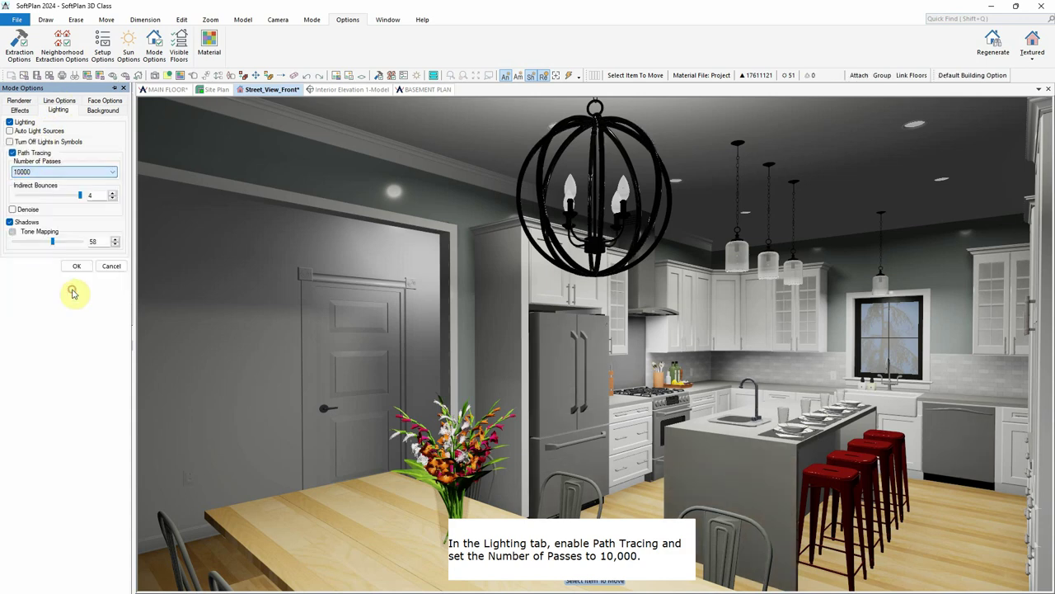